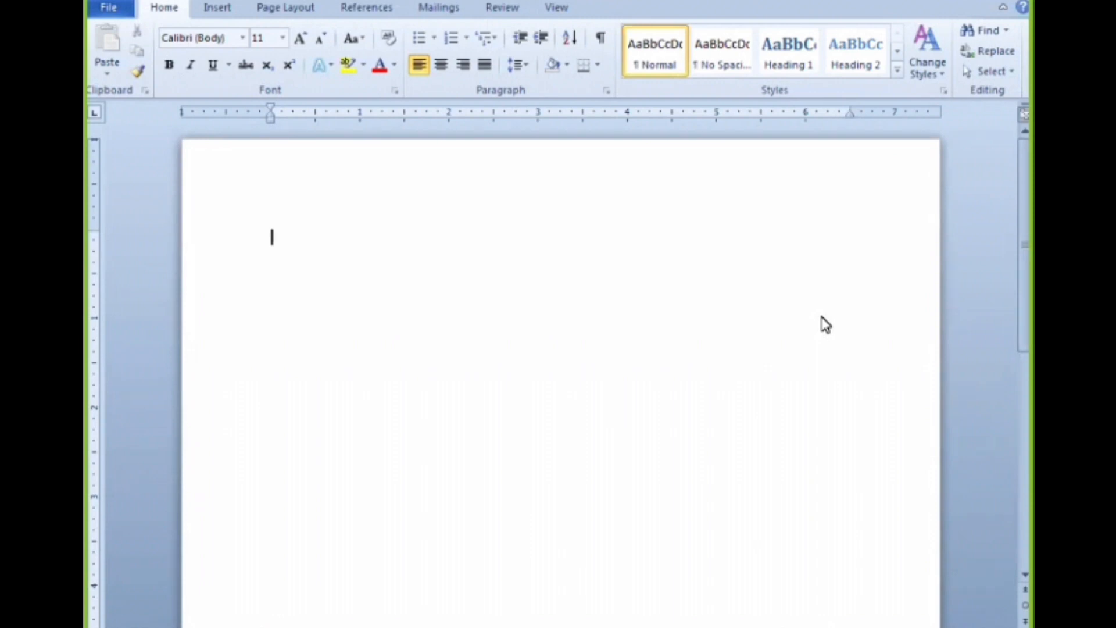
Open the chooser for inserting a SmartArt graphic into the blank document
left_click(218, 8)
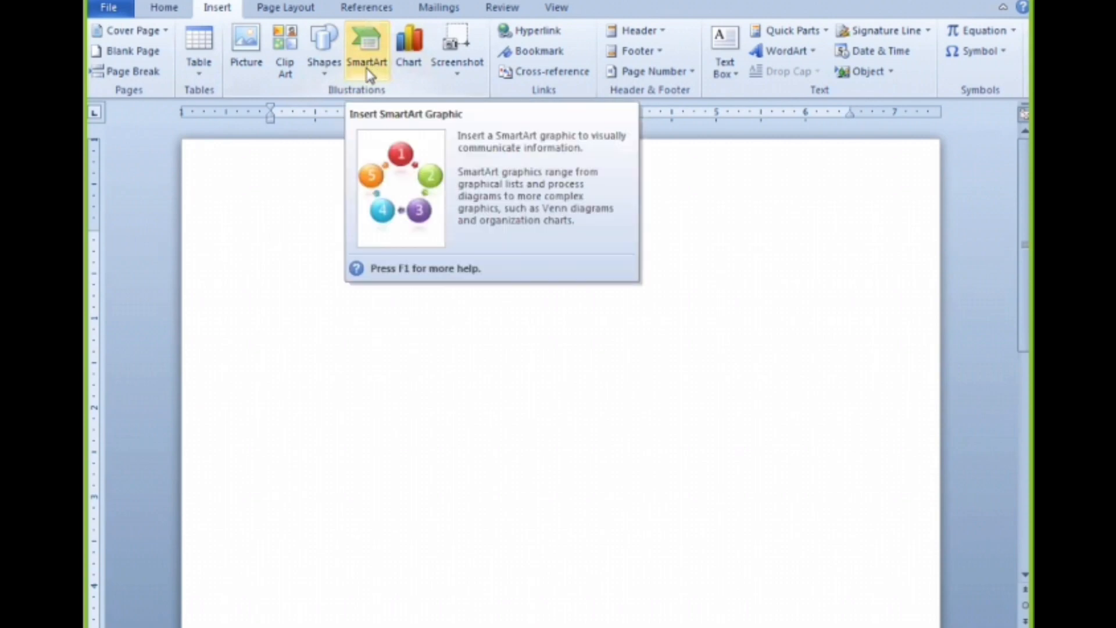
left_click(166, 8)
left_click(217, 8)
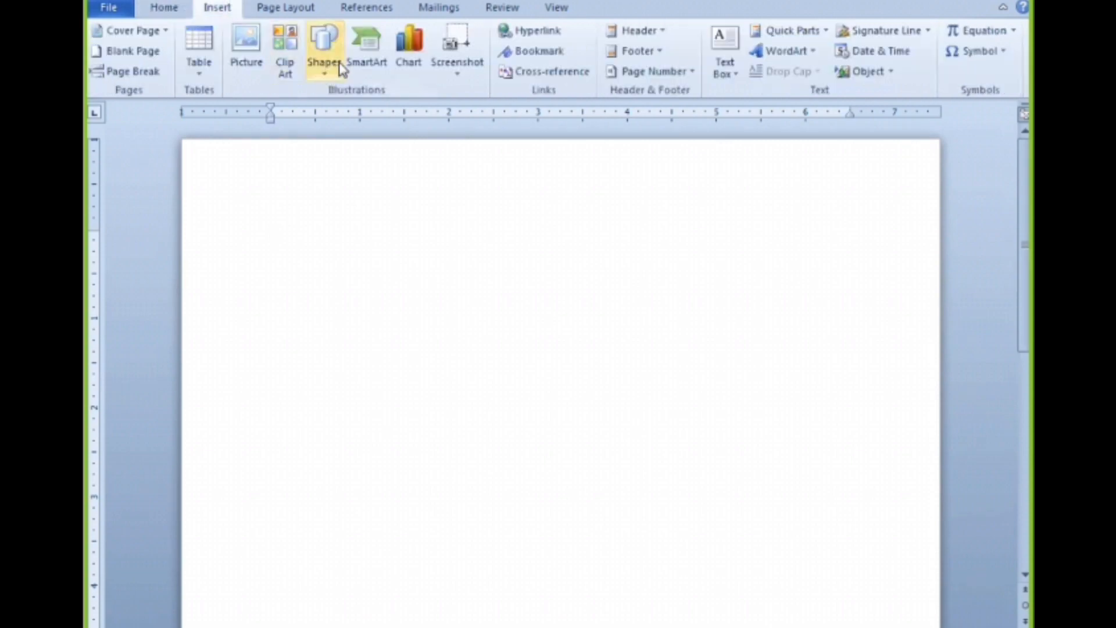
left_click(352, 51)
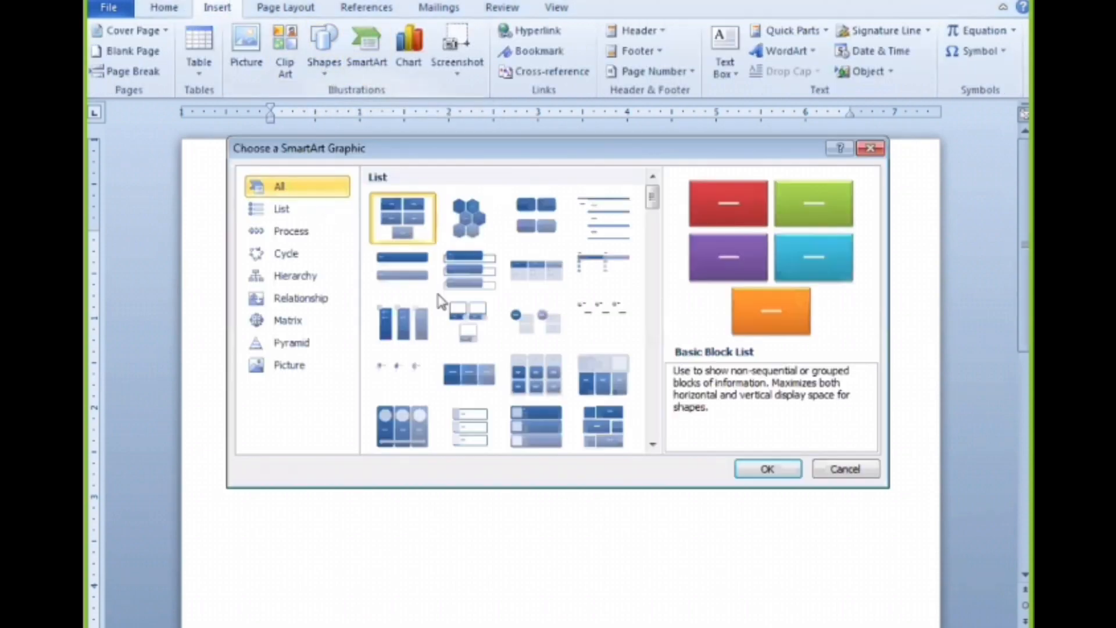
Browse the full SmartArt gallery and its List, Process, Cycle and Hierarchy categories
mouse_move(647, 223)
left_mouse_down()
mouse_move(626, 348)
mouse_move(626, 439)
mouse_move(649, 210)
left_mouse_up()
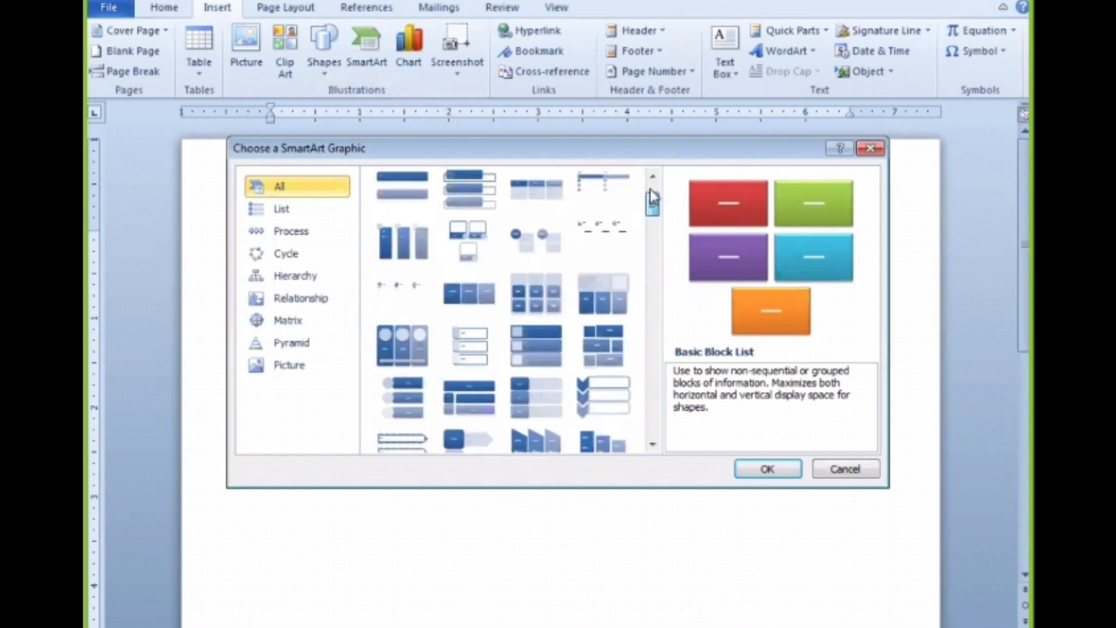
scroll(391, 192, "down", 10)
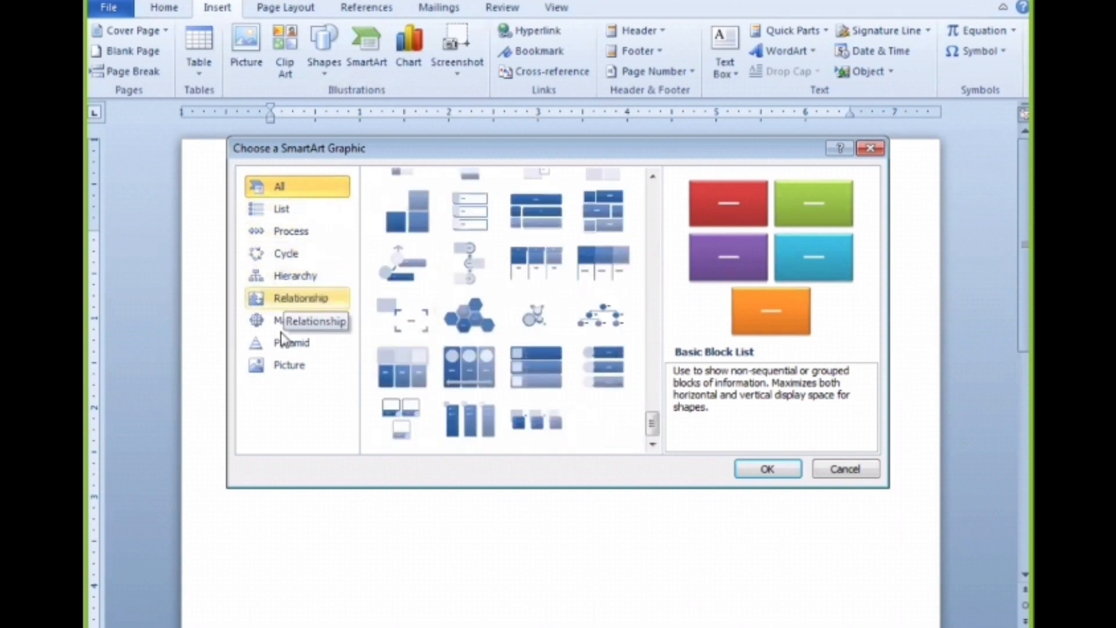
scroll(491, 343, "up", 8)
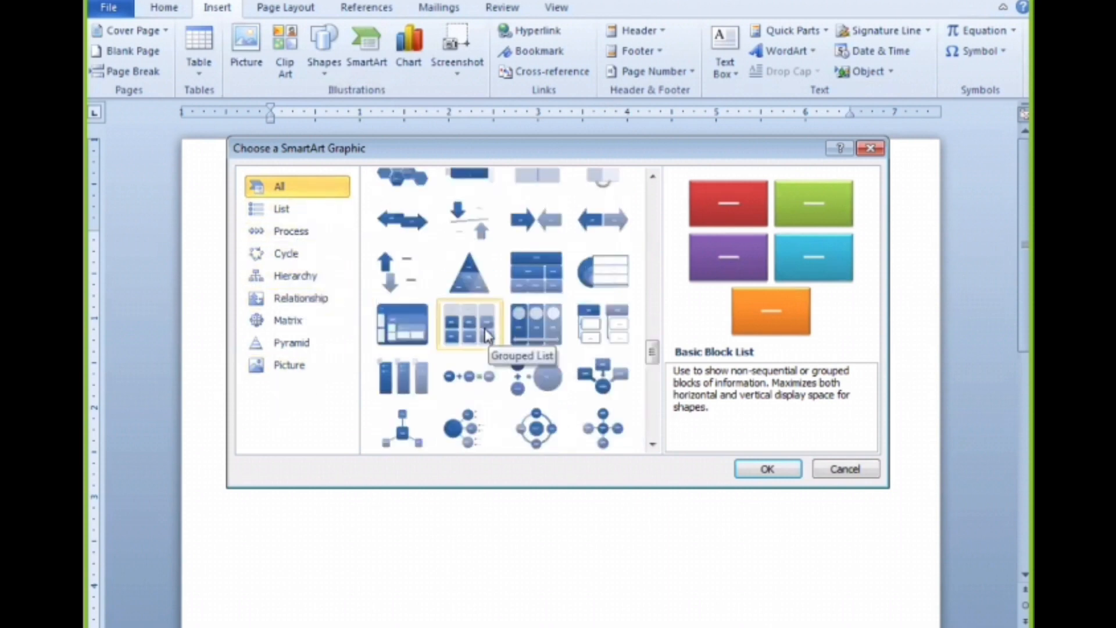
left_click(278, 214)
left_click(285, 231)
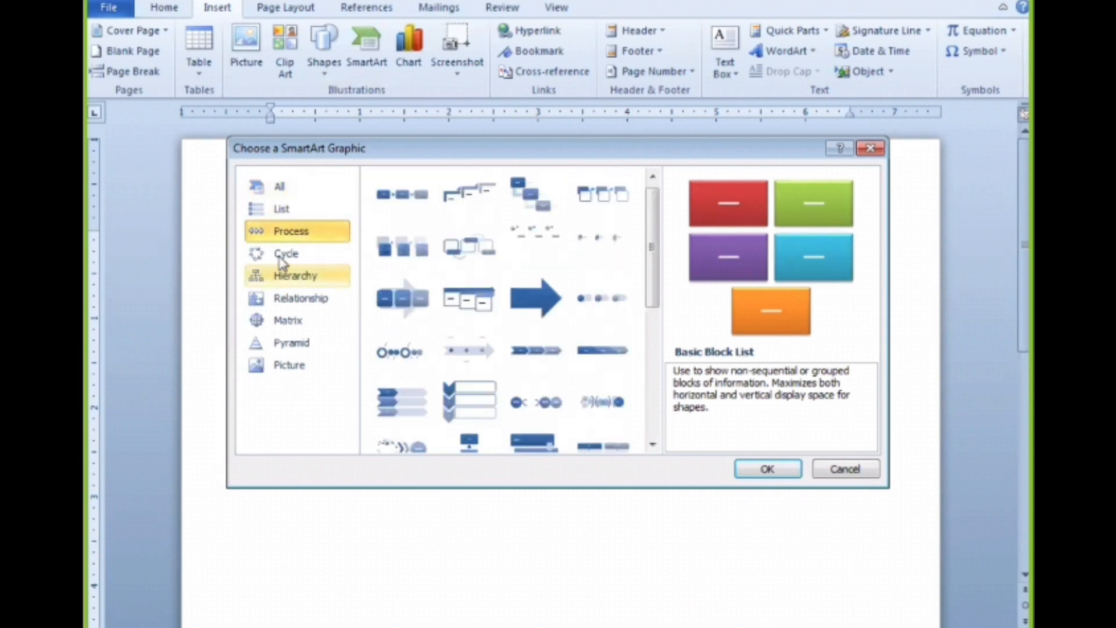
left_click(285, 253)
left_click(281, 276)
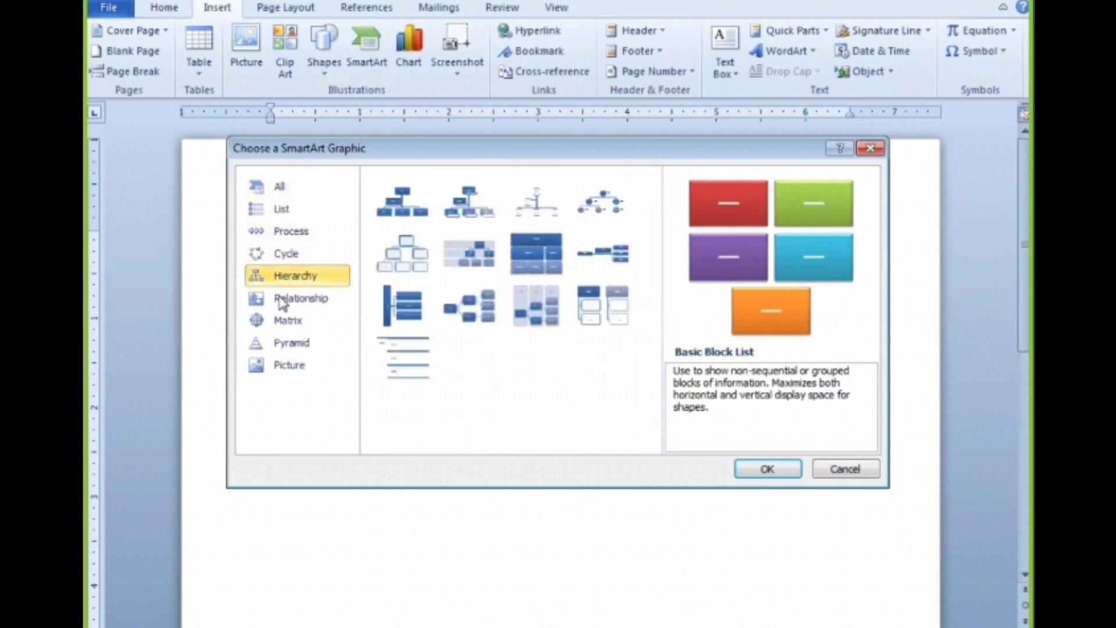
left_click(273, 204)
left_click(286, 186)
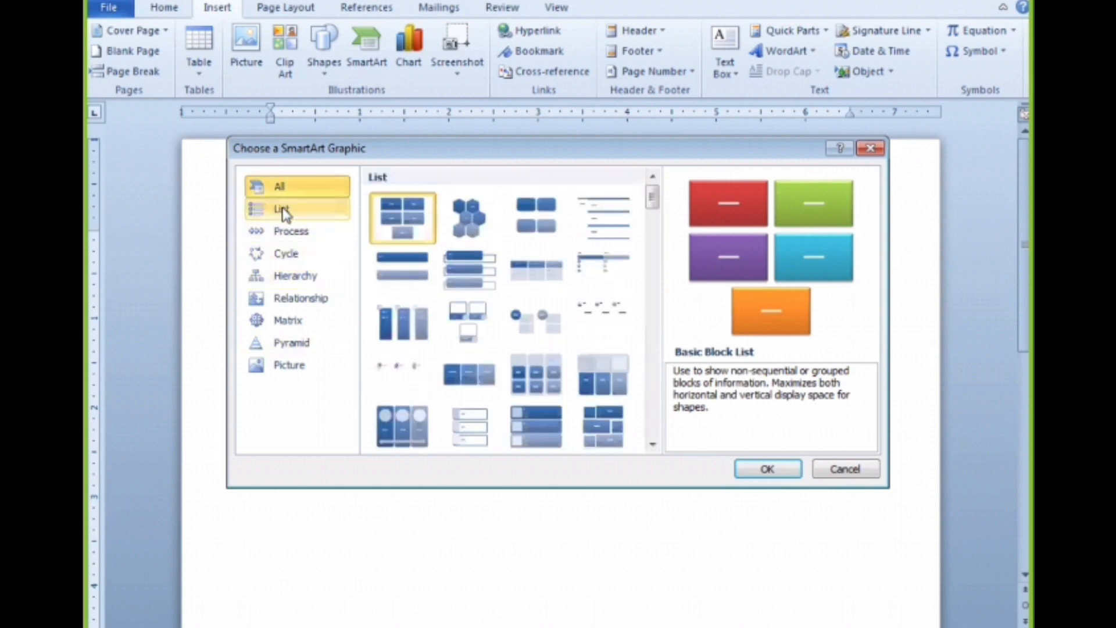
Preview various layouts in the List category of SmartArt graphics, reading their descriptions
left_click(285, 213)
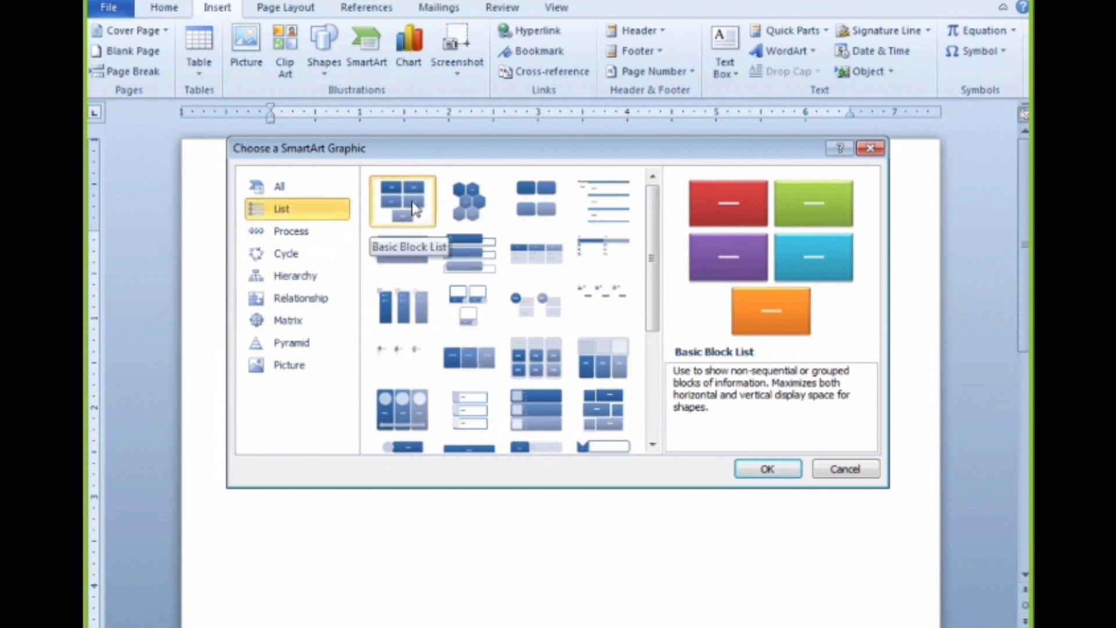
left_click(472, 212)
left_click(526, 214)
left_click(593, 217)
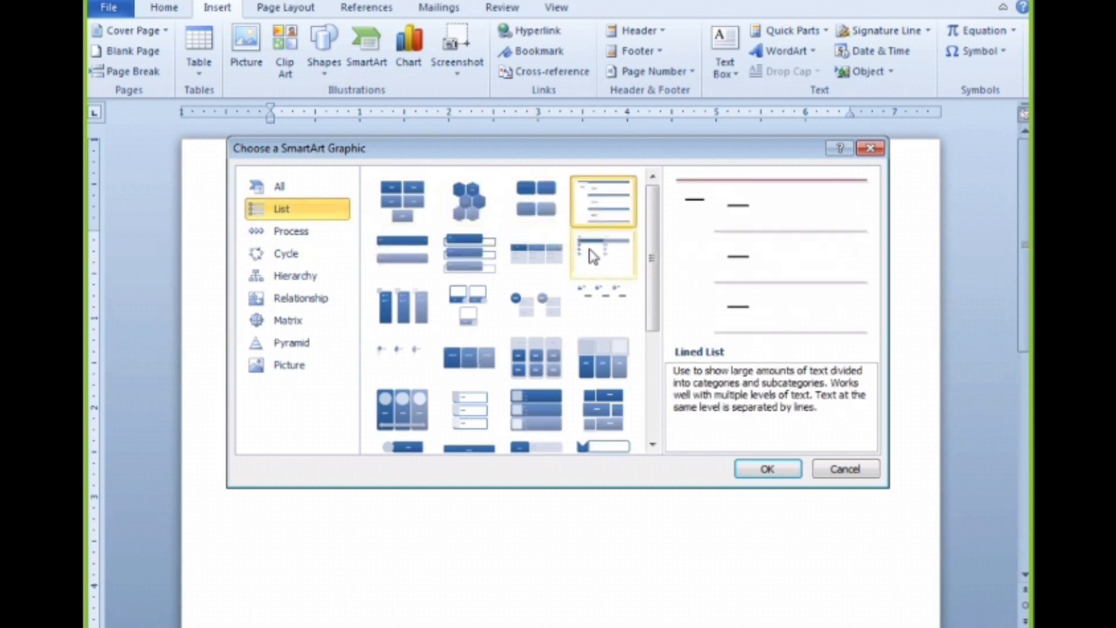
left_click(592, 256)
left_click(483, 258)
left_click(408, 257)
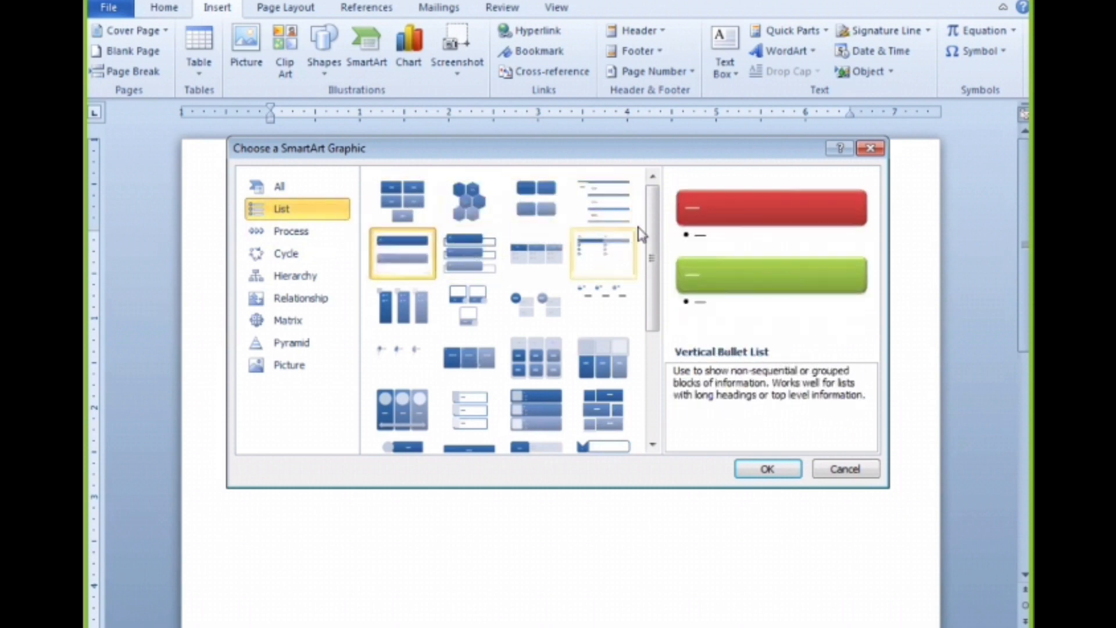
scroll(653, 226, "down", 1)
left_click(390, 267)
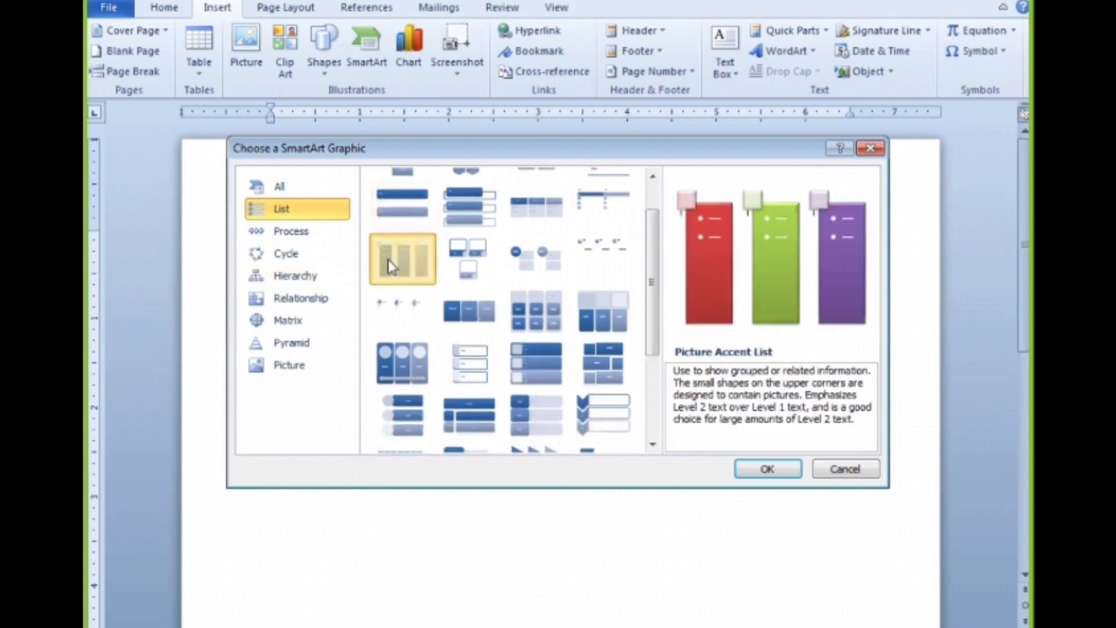
left_click(459, 263)
left_click(539, 261)
left_click(605, 268)
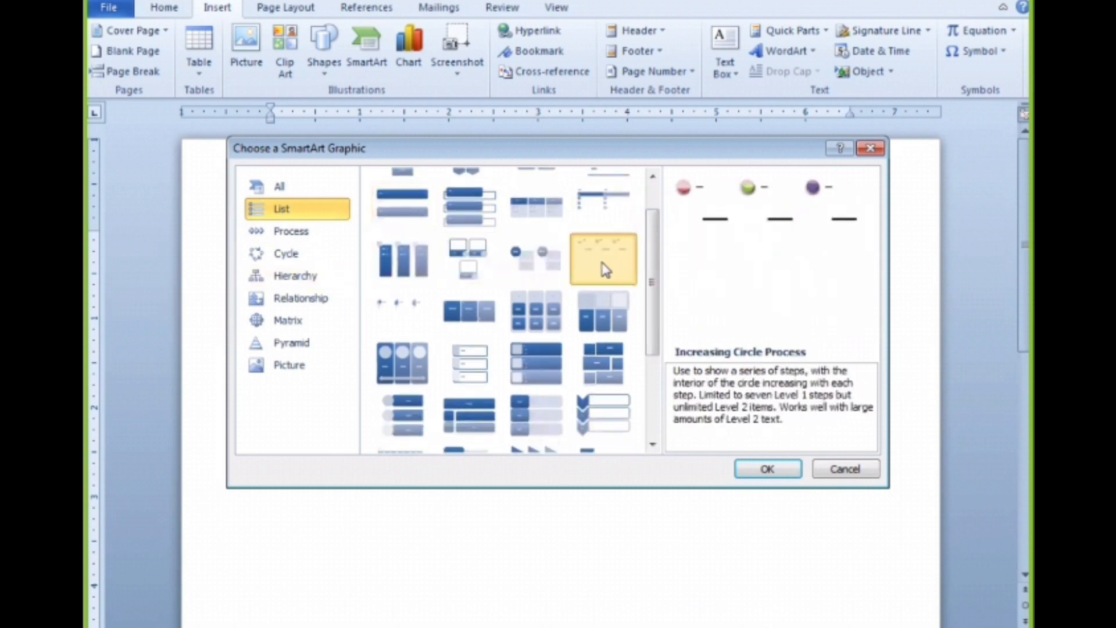
left_click(469, 309)
left_click(385, 363)
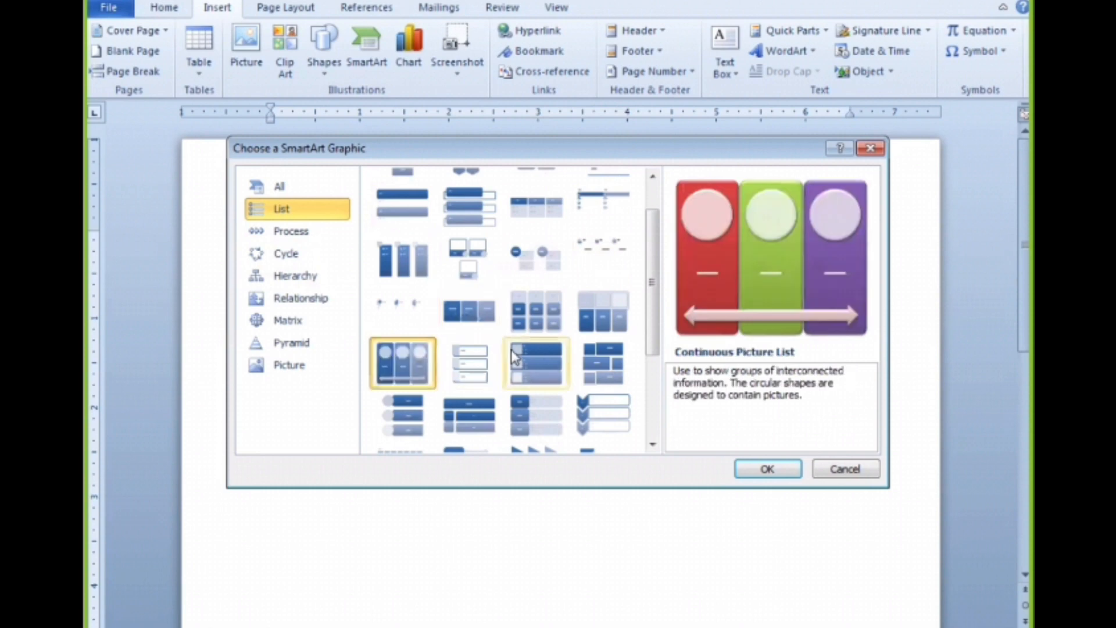
left_click(514, 353)
left_click(603, 362)
left_click(603, 311)
scroll(519, 334, "down", 3)
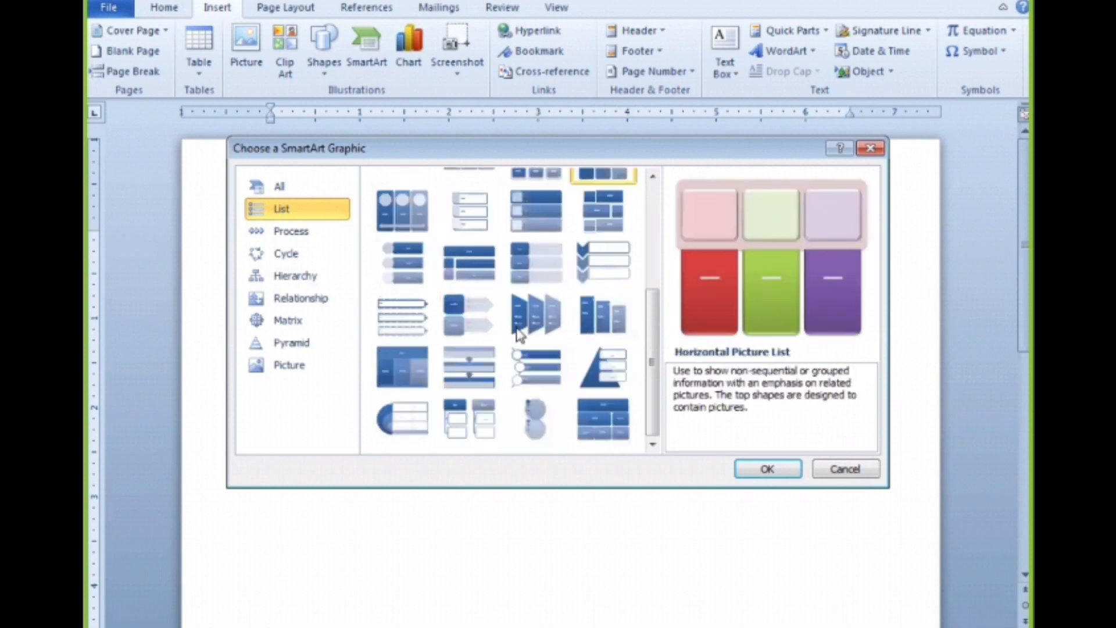
left_click(429, 377)
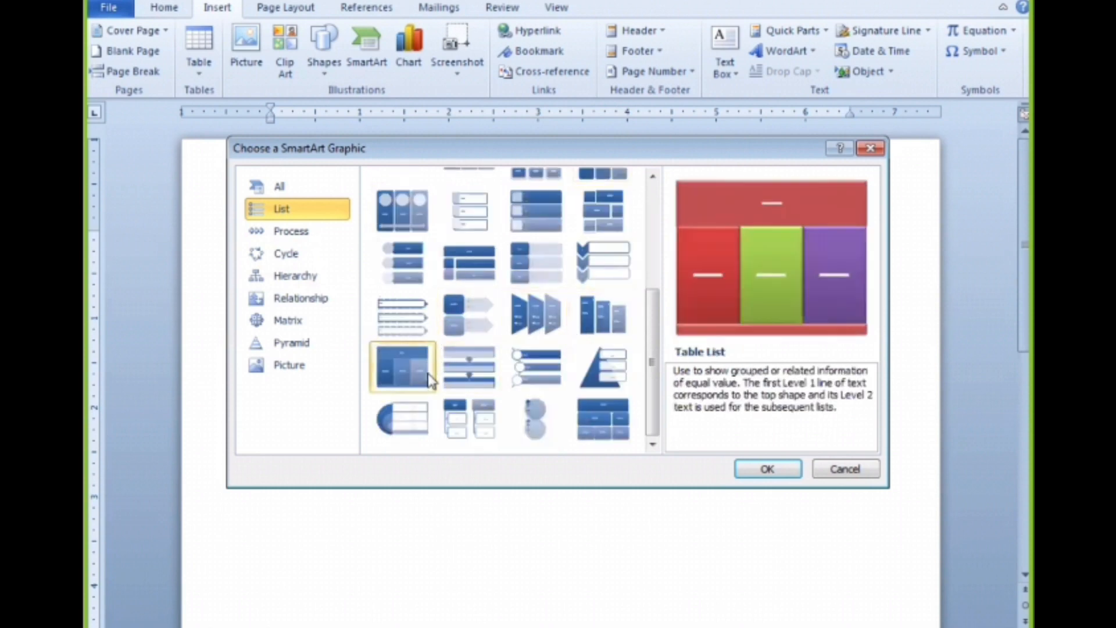
left_click(427, 420)
left_click(474, 423)
left_click(586, 401)
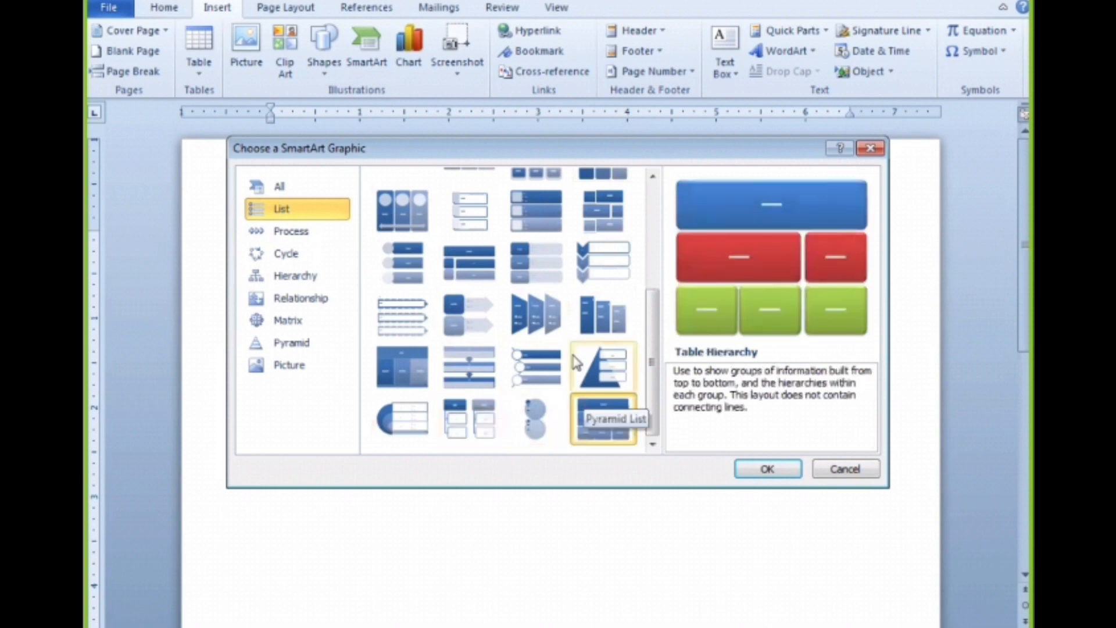
left_click(541, 362)
left_click(519, 265)
left_click(460, 220)
scroll(495, 262, "up", 3)
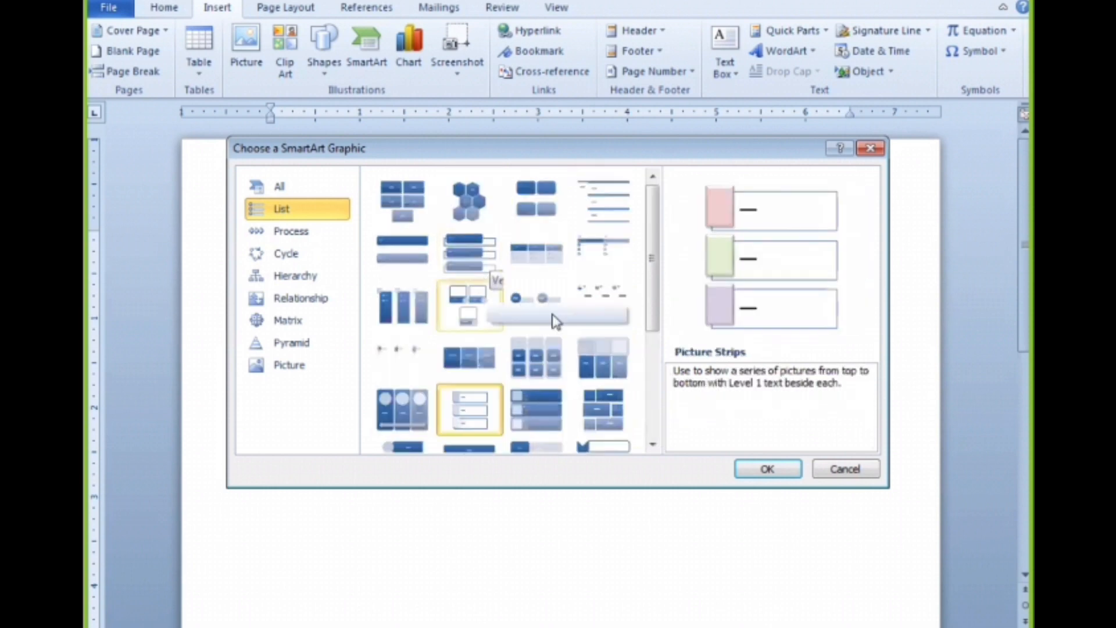
Insert a Vertical Chevron List SmartArt graphic into the document
scroll(555, 321, "down", 4)
left_click(602, 278)
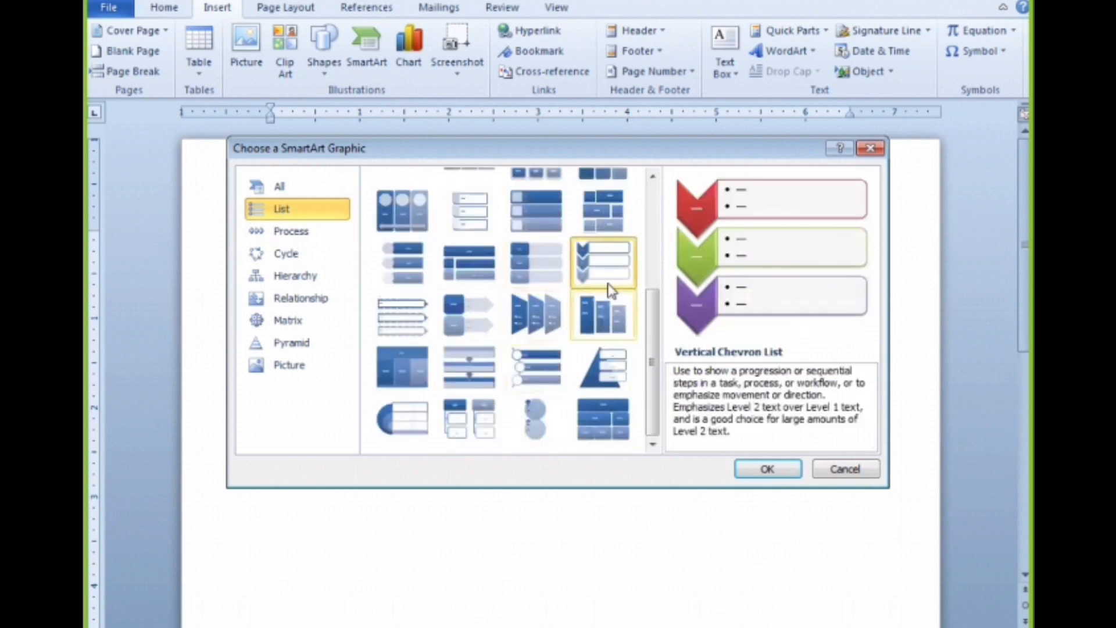
left_click(761, 470)
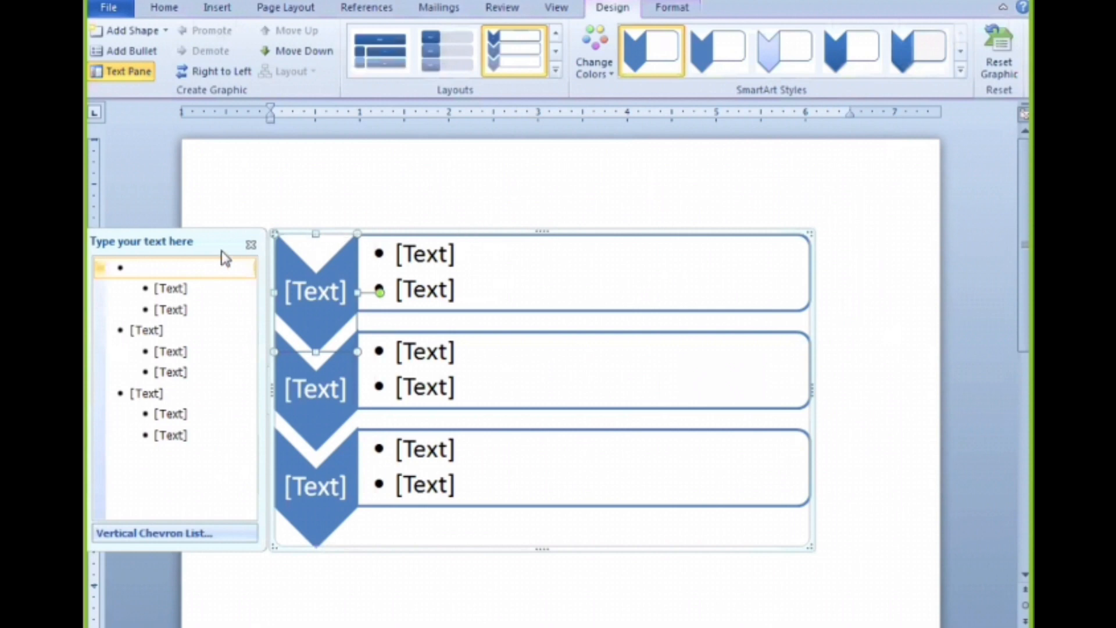
Hide the SmartArt graphic's text pane, select the first chevron's text and show the pane again
left_click_drag(178, 244, 474, 202)
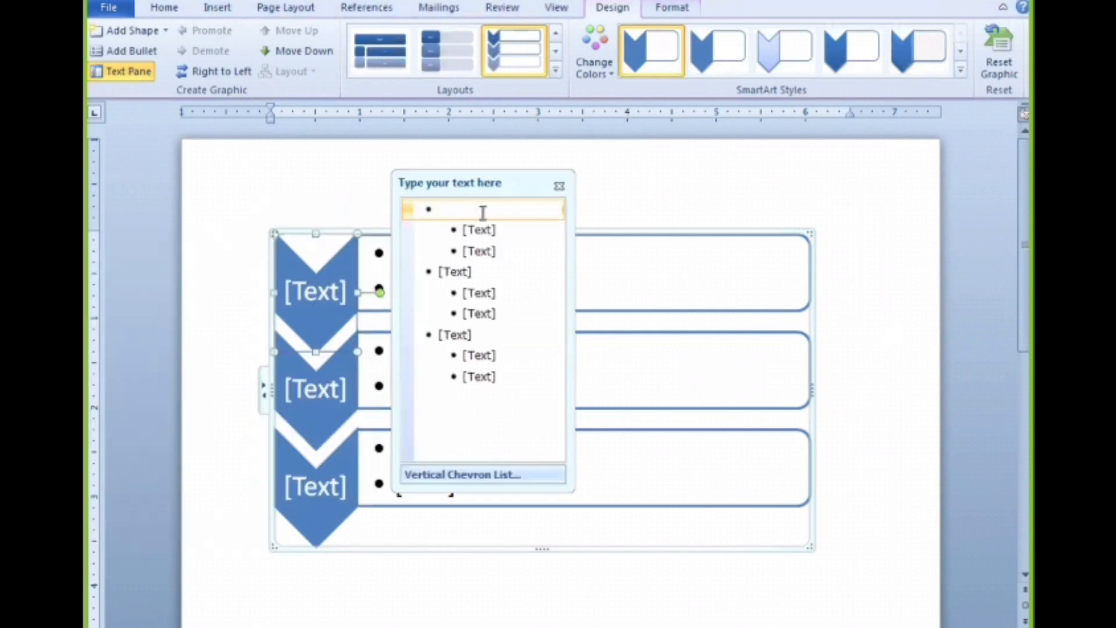
left_click(558, 186)
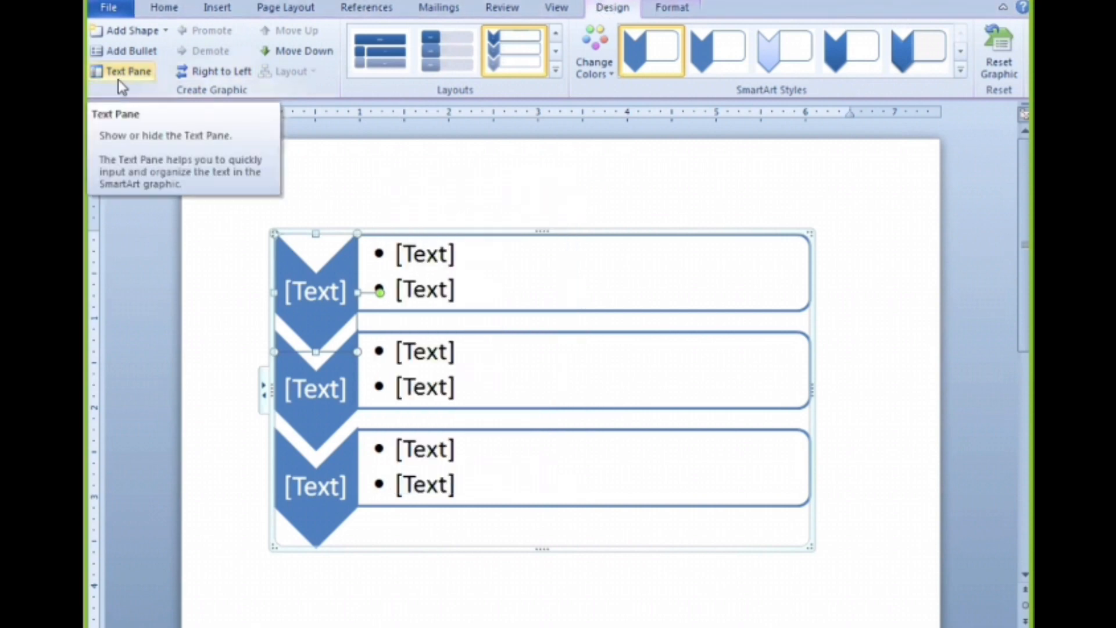
left_click(311, 292)
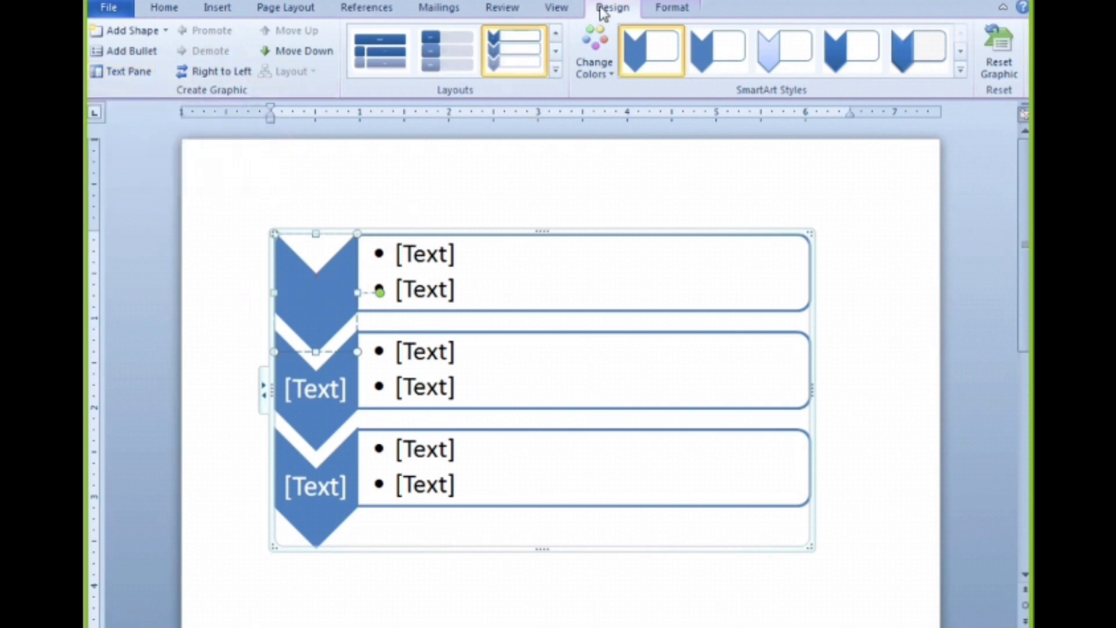
left_click(129, 72)
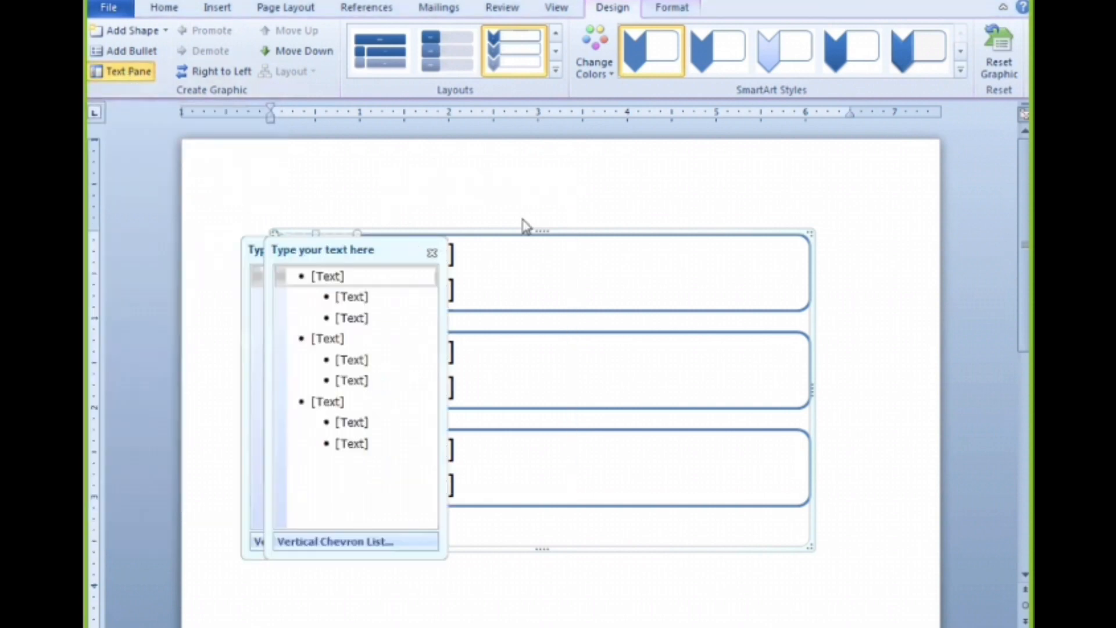
Move the text pane clear of the chevrons and enter "basic" as the first chevron's text
left_click_drag(350, 250, 735, 156)
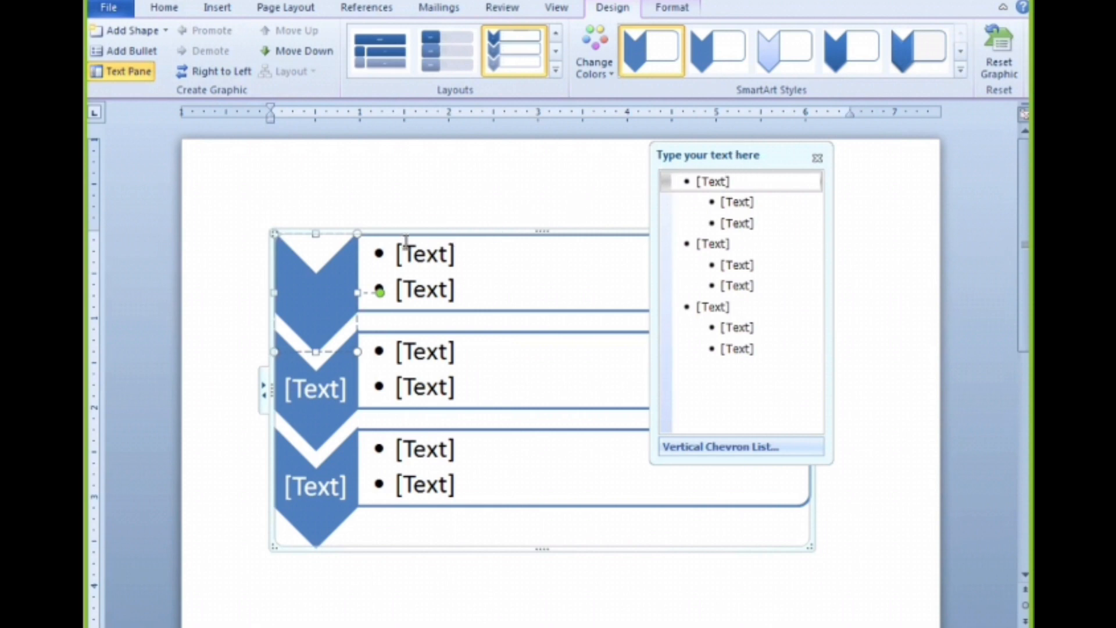
left_click(717, 183)
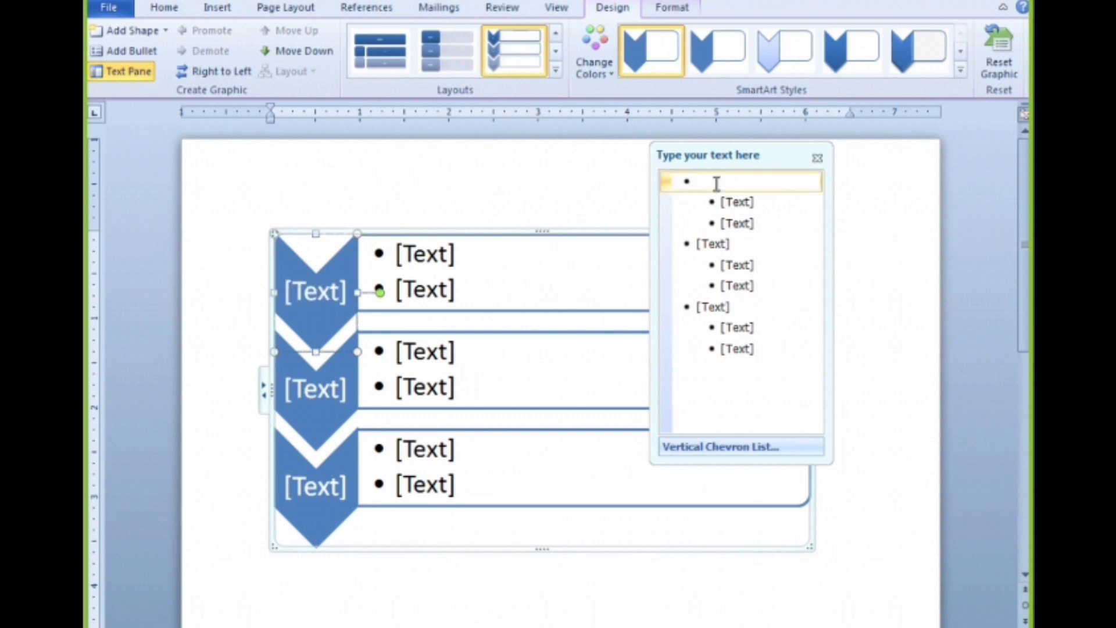
type("basic")
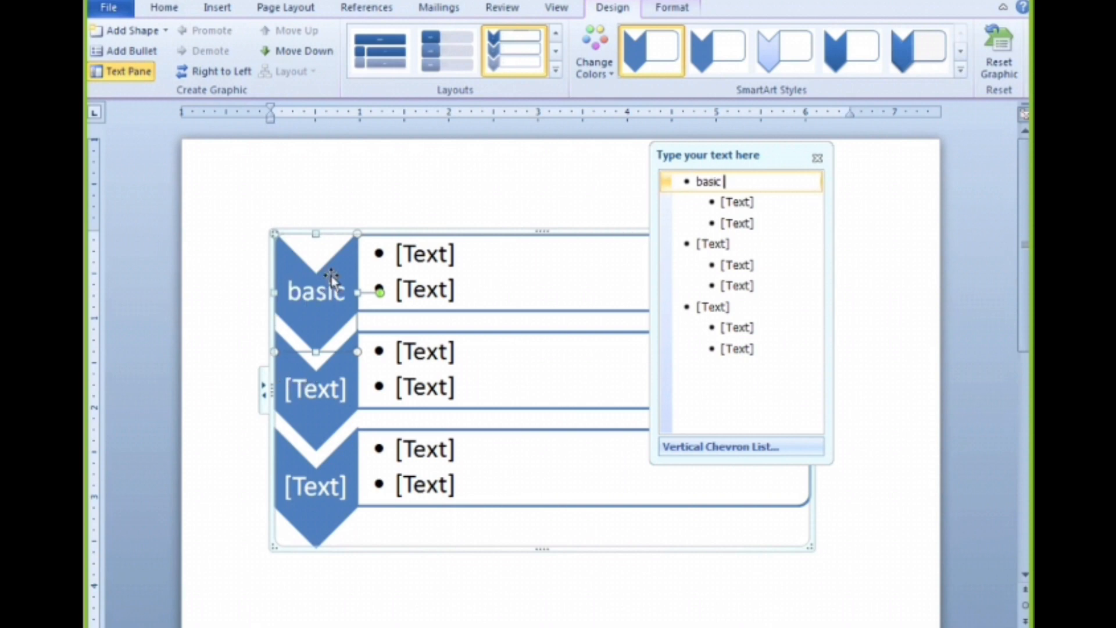
Enter "ms word" and "ms excel" as the two bullets beside the "basic" chevron
left_click(736, 200)
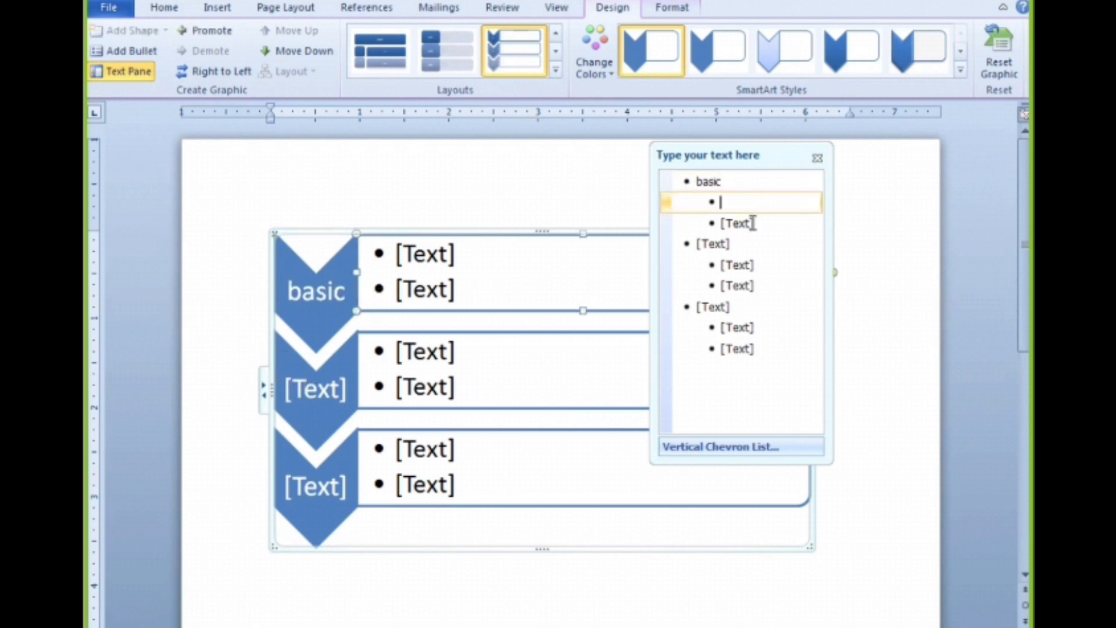
type("sm")
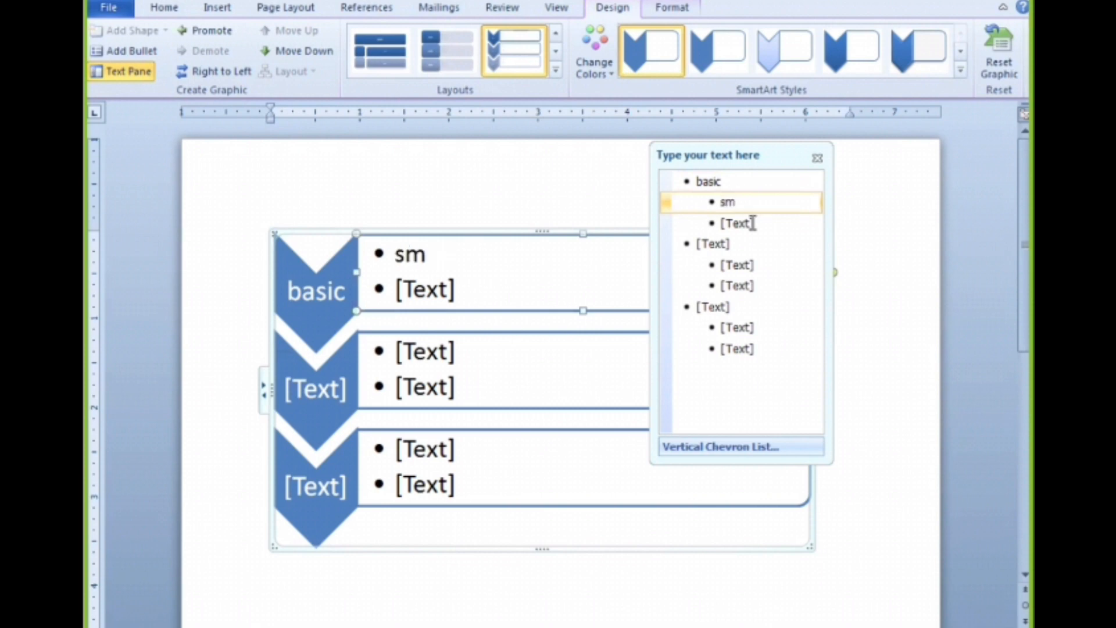
key("BackSpace")
key("BackSpace")
type("ms word")
left_click(753, 224)
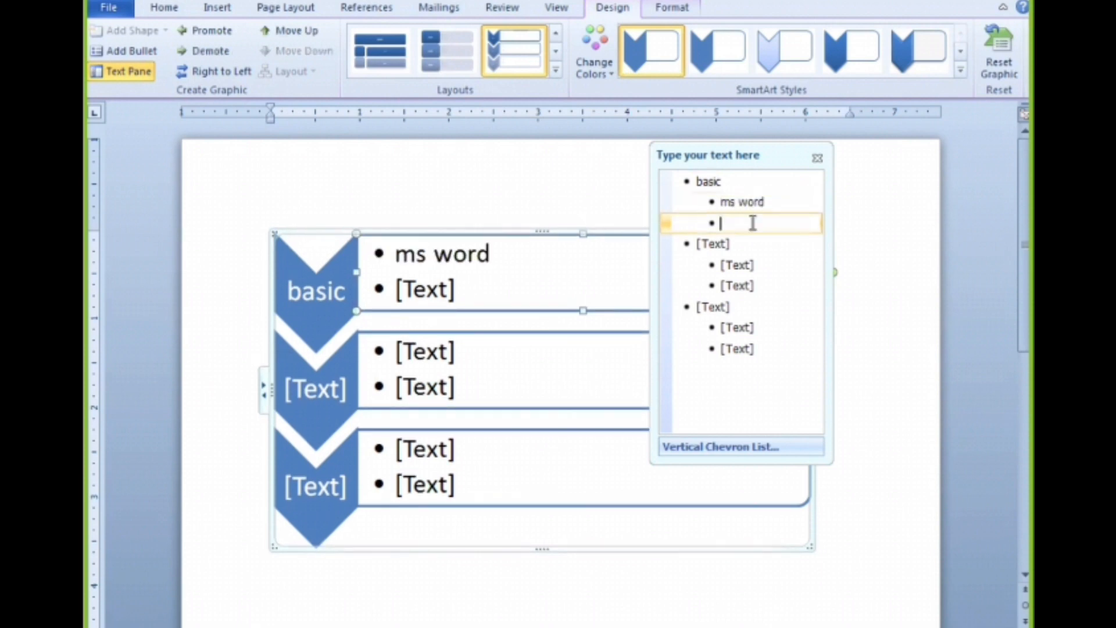
type("ms ")
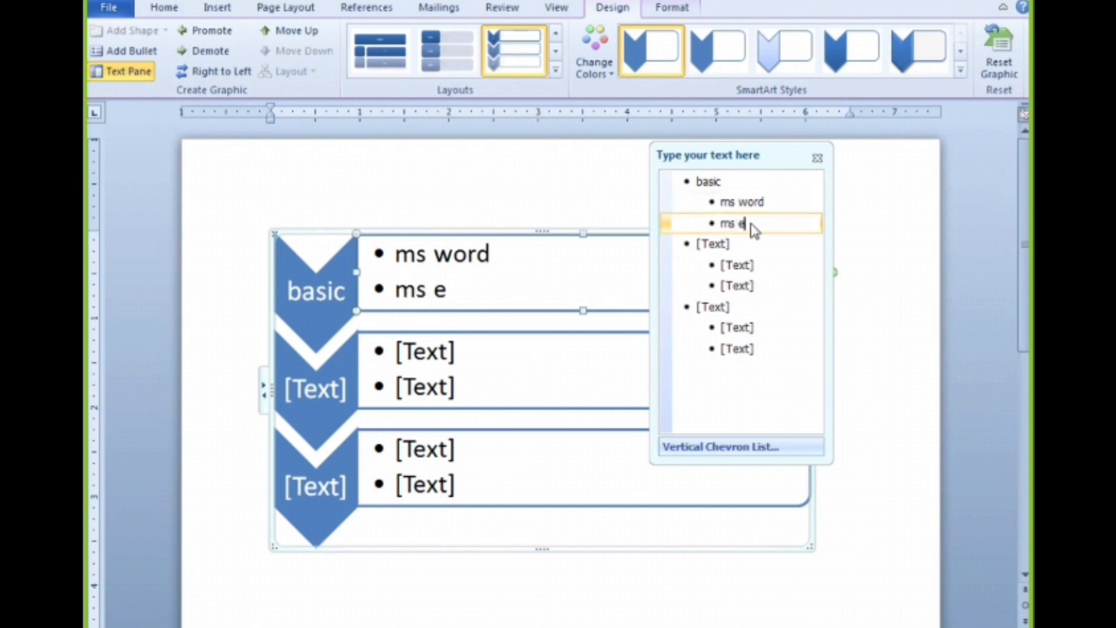
type("excel")
Add a third bullet reading "ms powerpoint" after "ms excel" in the "basic" group
left_click(737, 203)
left_click(744, 223)
left_click(131, 53)
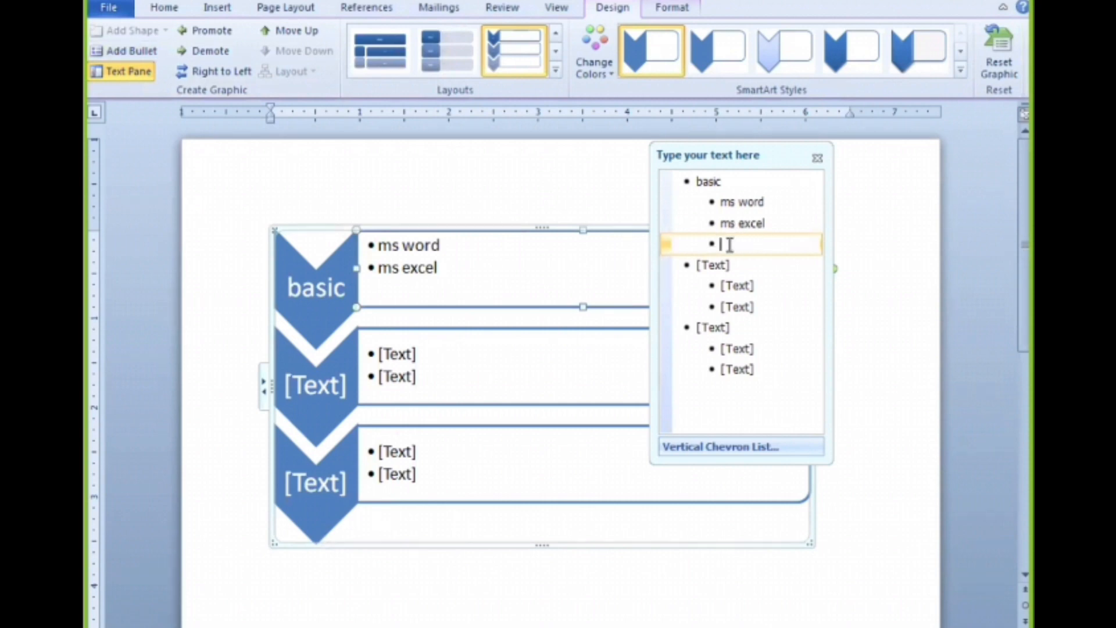
type("ms powerpoint")
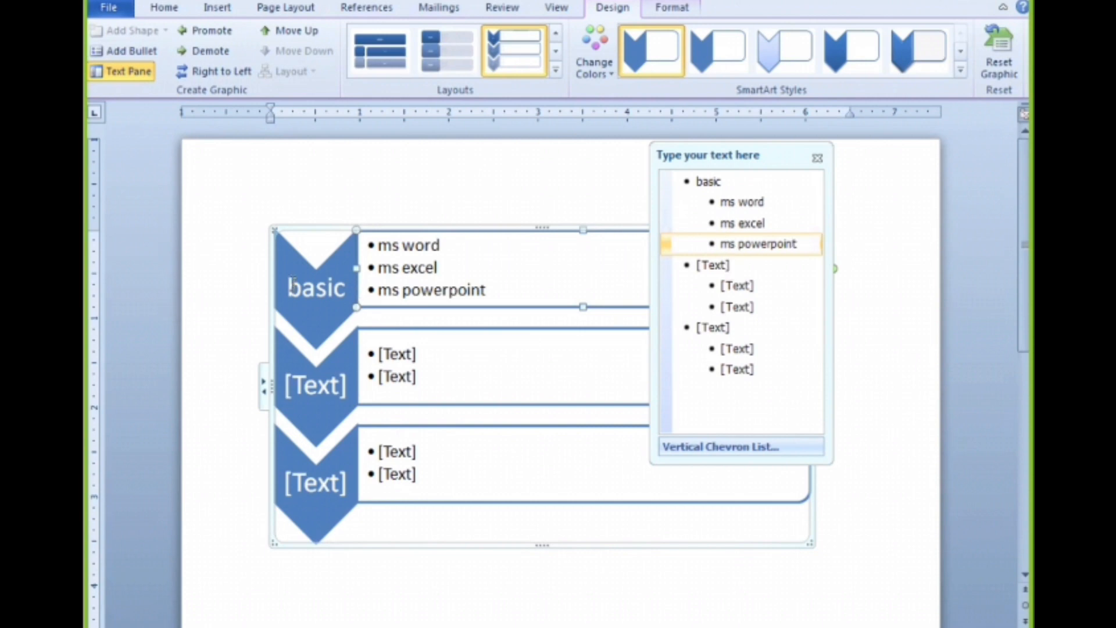
Enter "office" as the second chevron's text
left_click(710, 265)
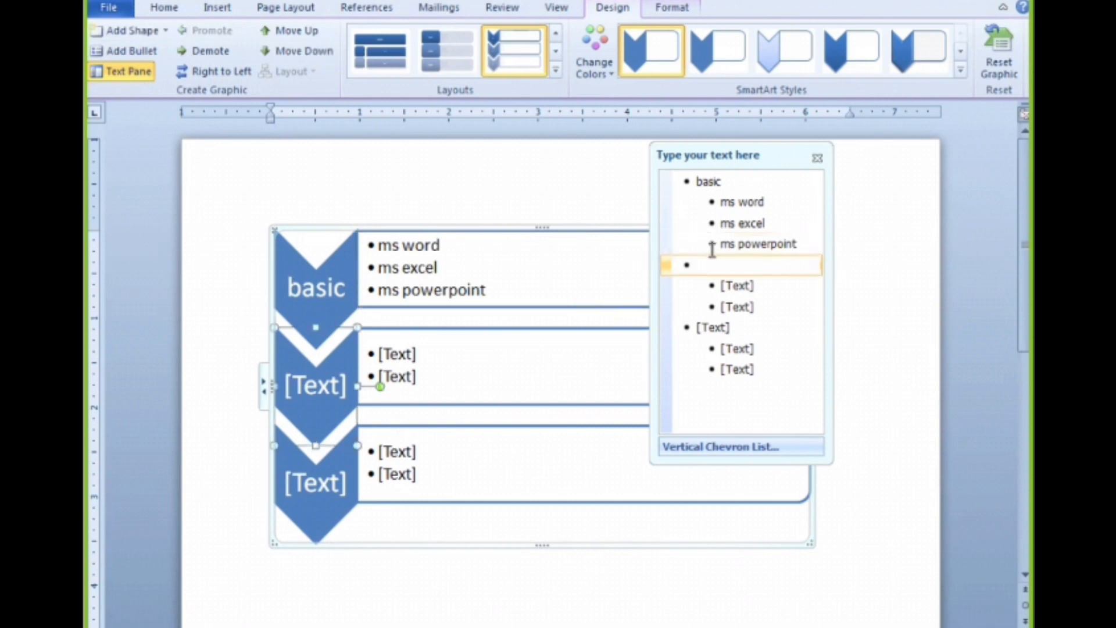
type("ms")
key("BackSpace")
key("BackSpace")
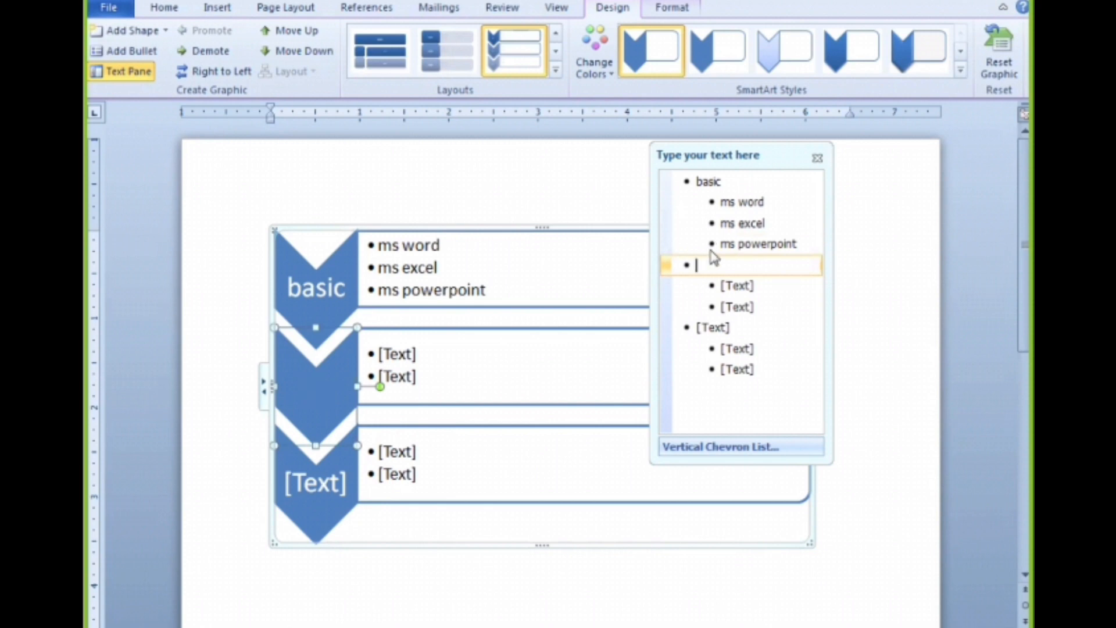
type("fo")
type("ffice")
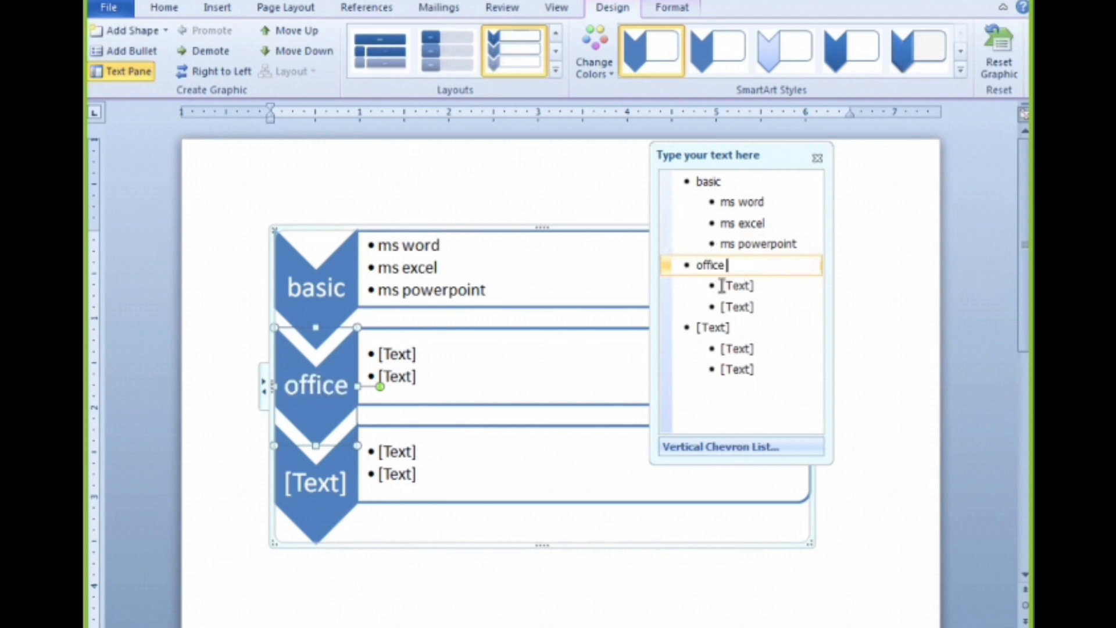
Enter "ms access", "adobe photoshop" and "adobe pagemaker" as the three bullets beside the "office" chevron
left_click(734, 287)
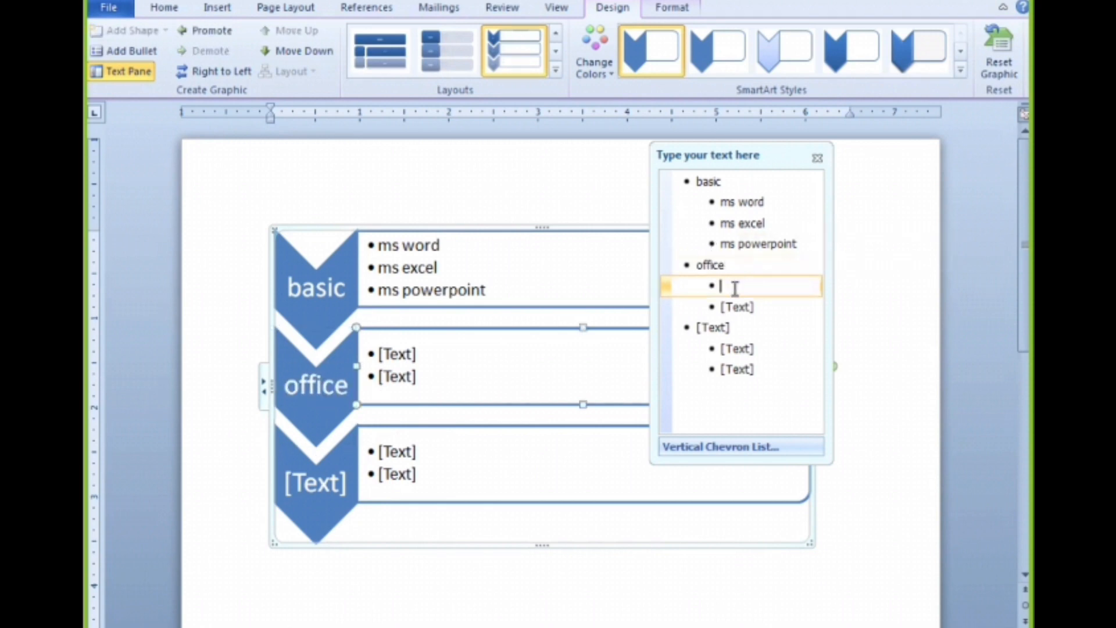
type("a")
key("BackSpace")
type("ms access")
left_click(737, 306)
type("adobe photoshop")
key("Return")
type("adobe pagemaker")
Enter "diploma" in the third chevron with bullets "html", "tally" and "hardware and networking", and hide the text pane
left_click(712, 349)
type("diploma")
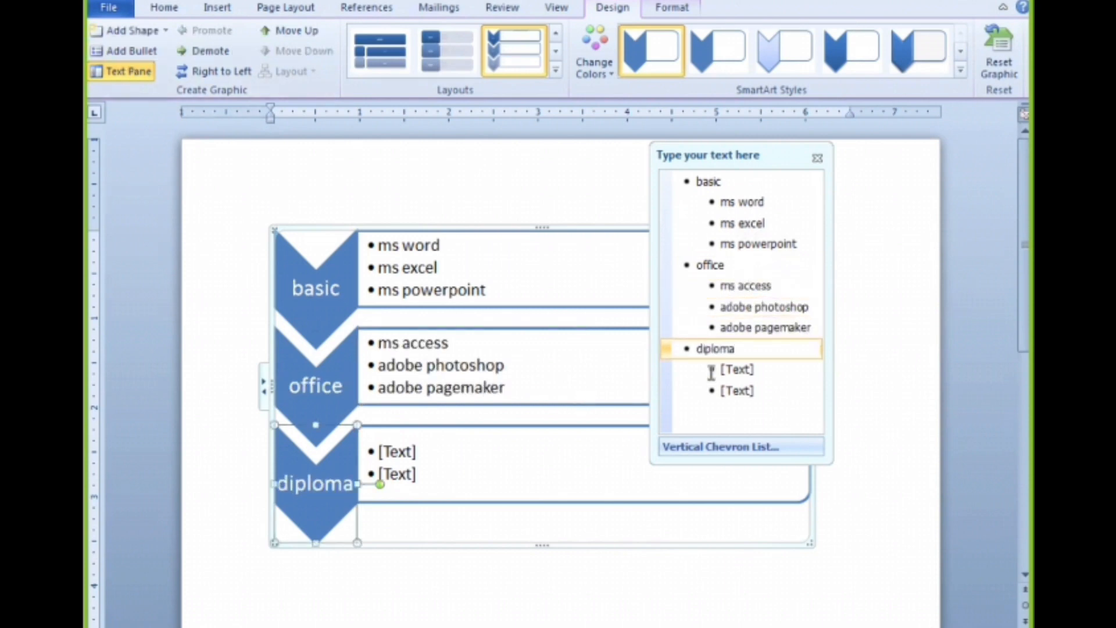
key("Return")
type("hardware and netwro")
key("BackSpace")
key("BackSpace")
type("orking")
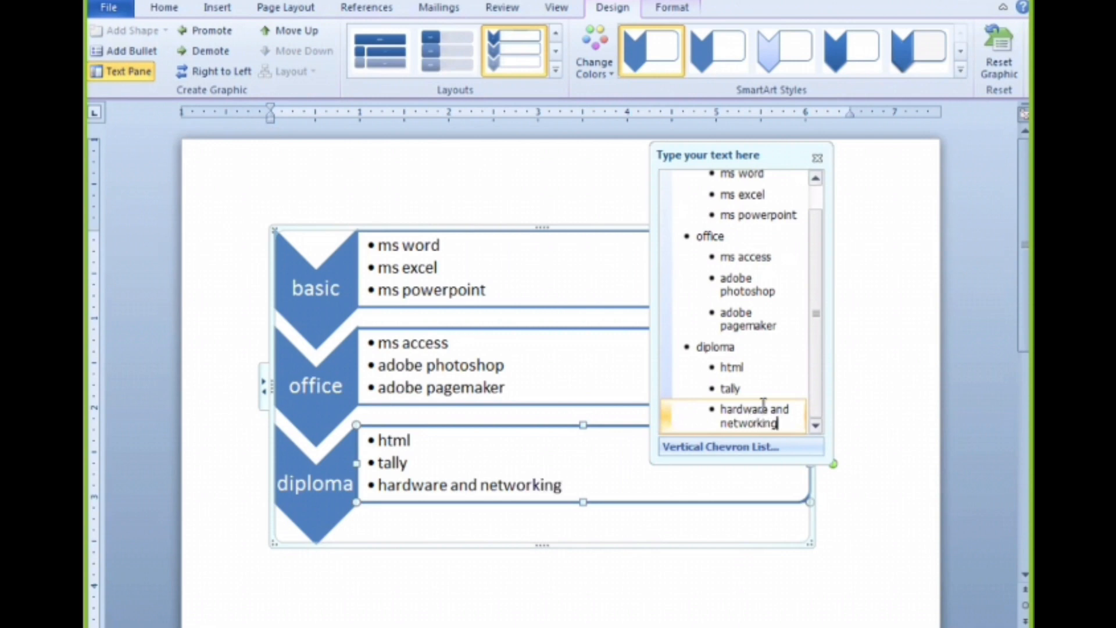
left_click(817, 157)
scroll(317, 413, "down", 1)
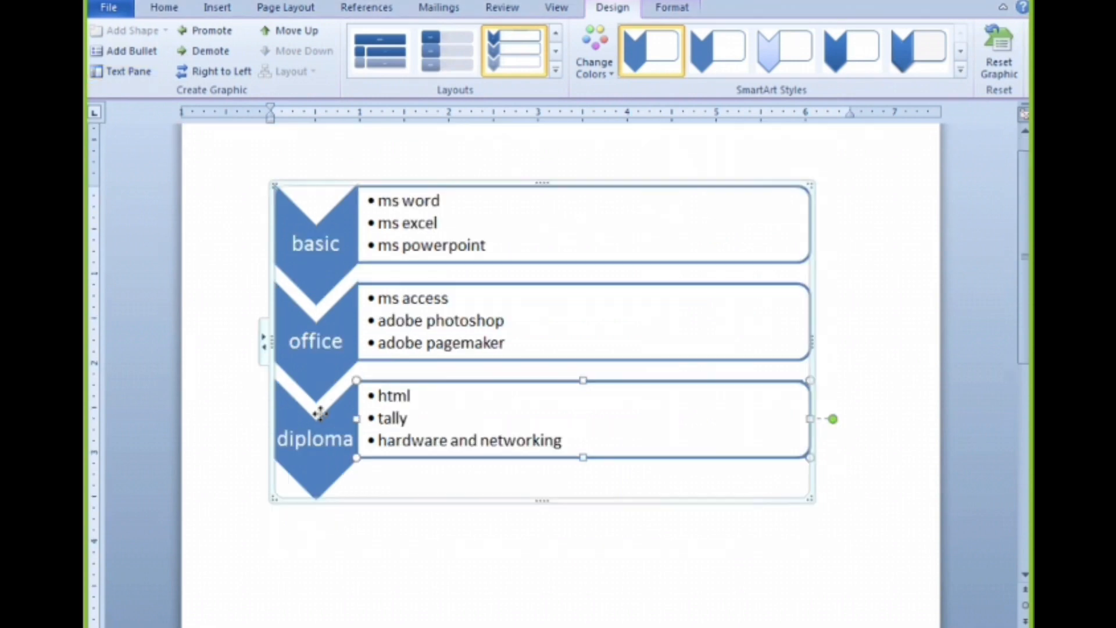
Add a new chevron shape after the "diploma" chevron
left_click(319, 414)
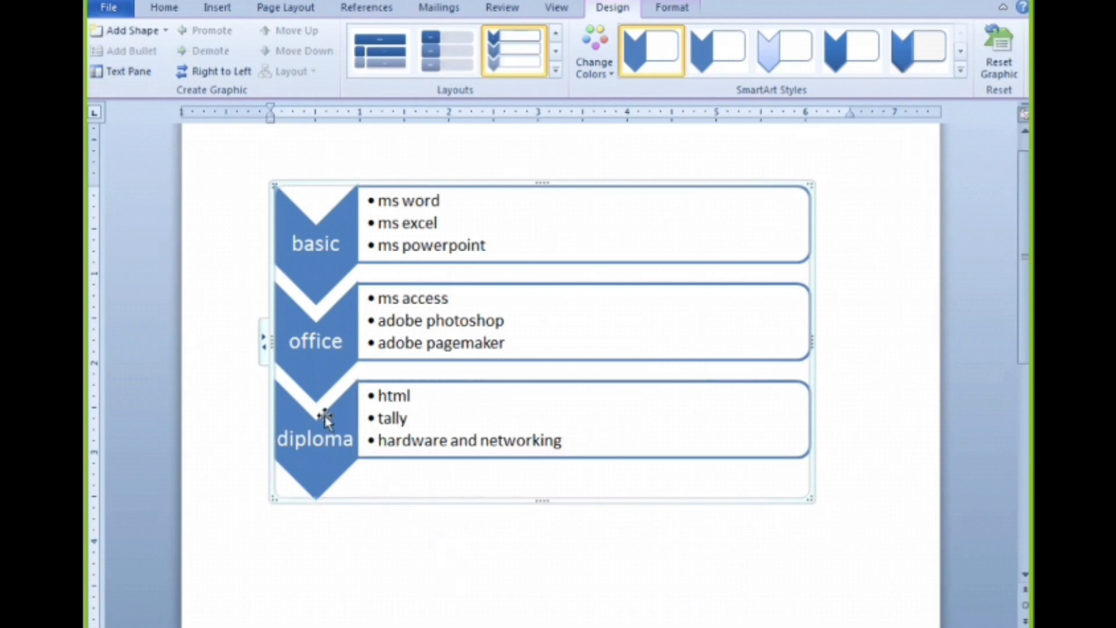
left_click(165, 30)
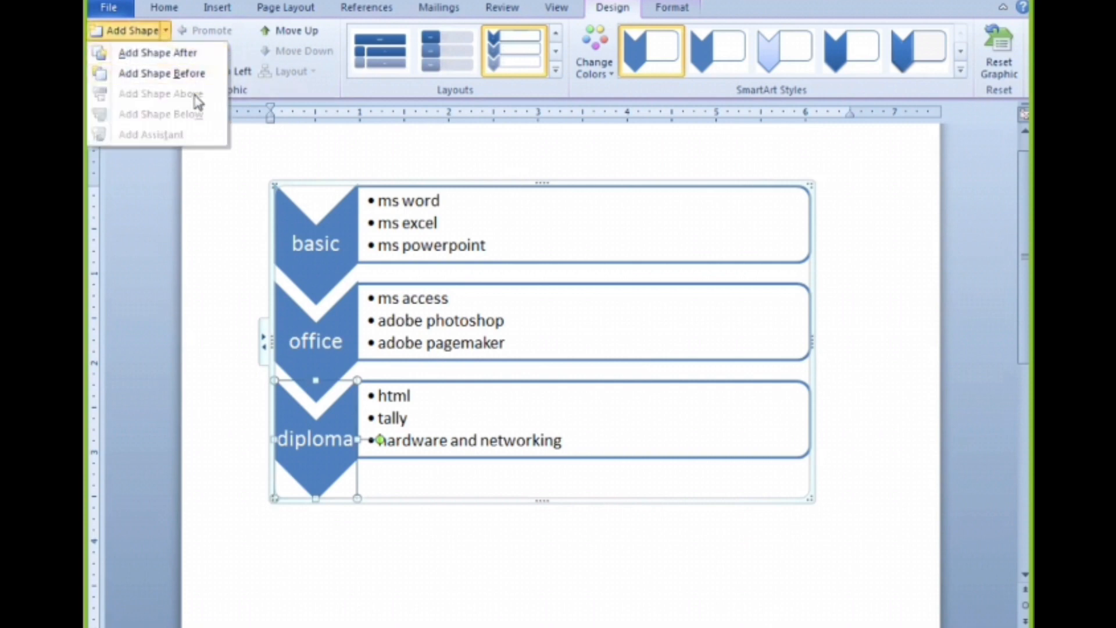
left_click(164, 59)
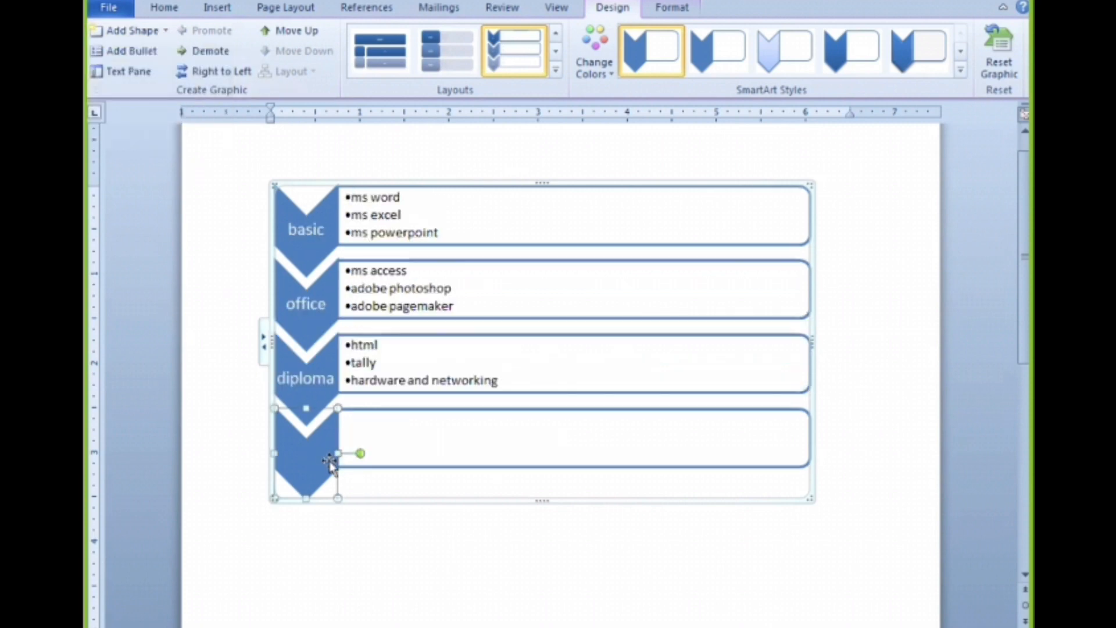
left_click(123, 73)
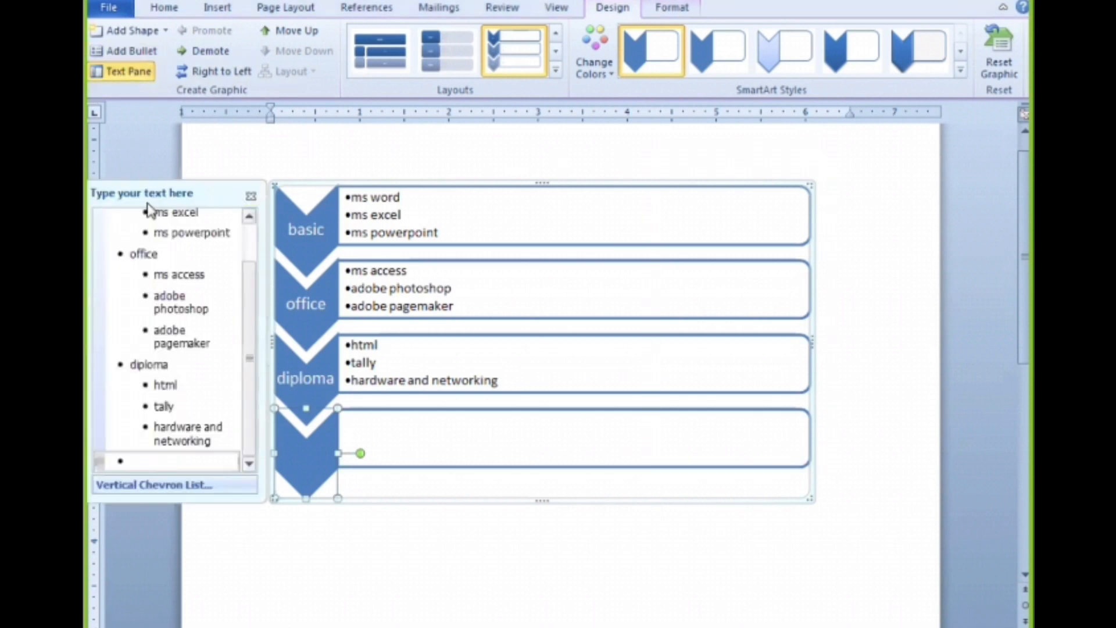
left_click_drag(155, 198, 530, 123)
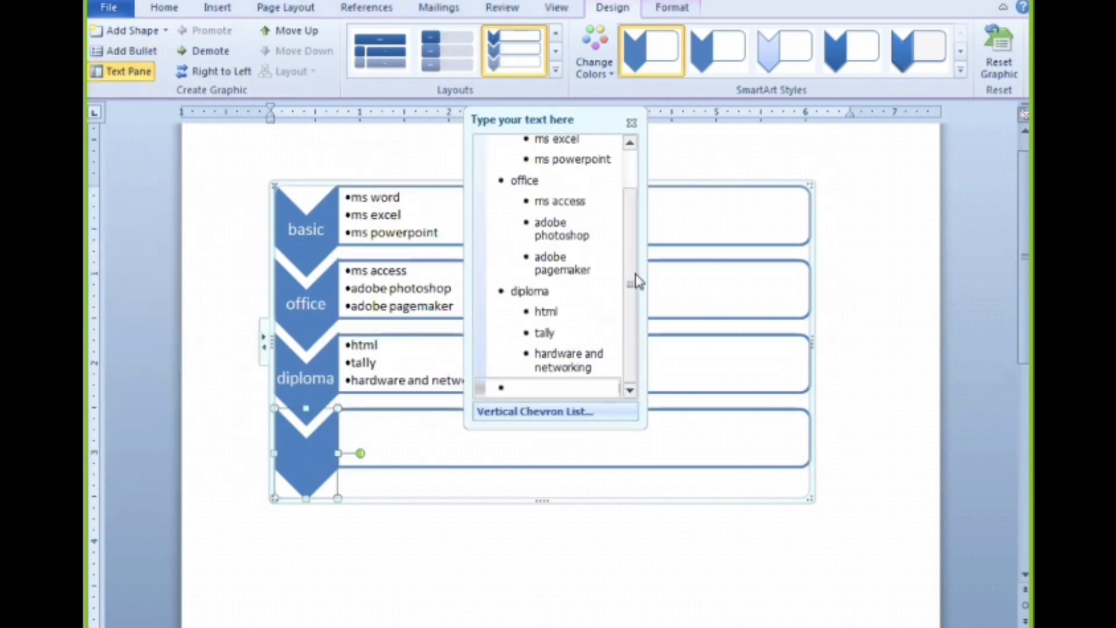
left_click(631, 123)
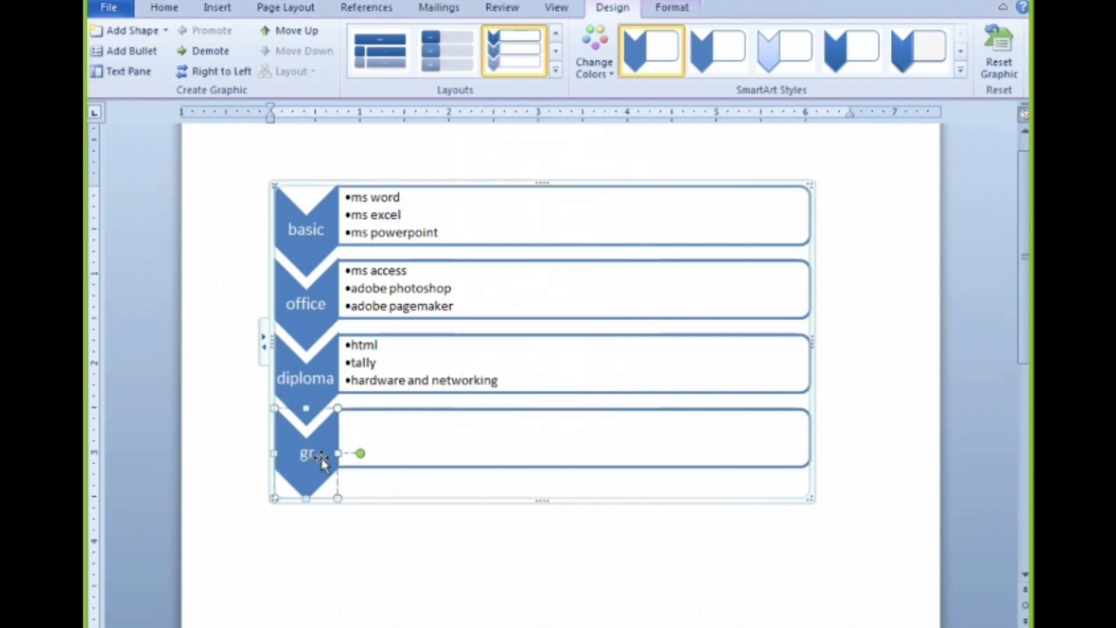
Enter "graphics design" as the new fourth chevron's text
type("aphics desig")
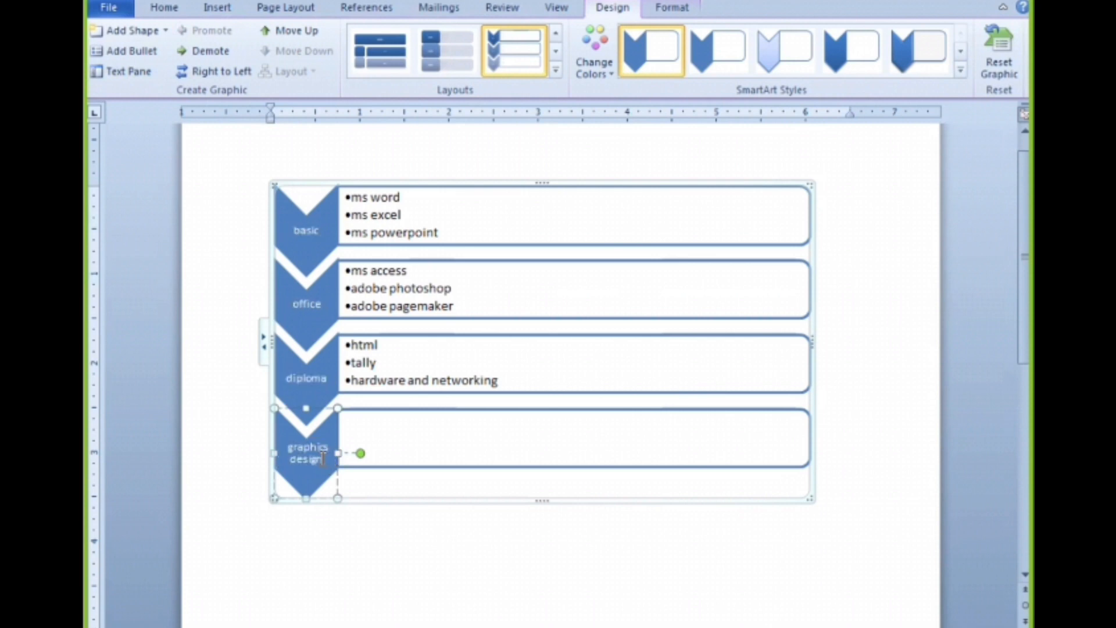
type("n")
Add bullets reading "coreldraw", "indesign" and "illustrator" in the empty box beside the "graphics design" chevron
left_click(399, 423)
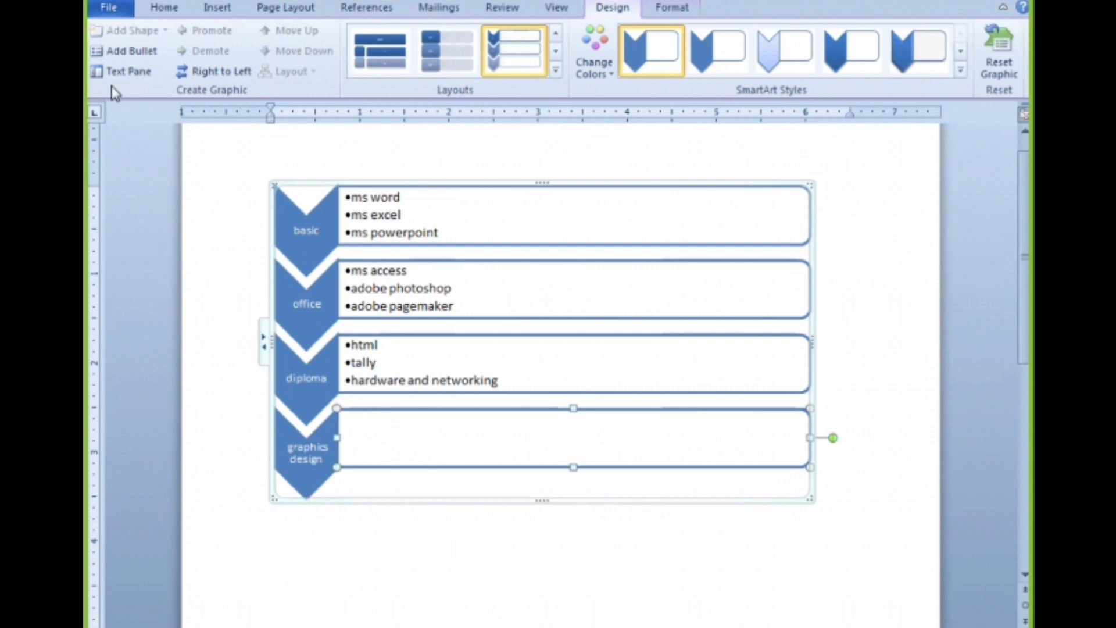
left_click(118, 56)
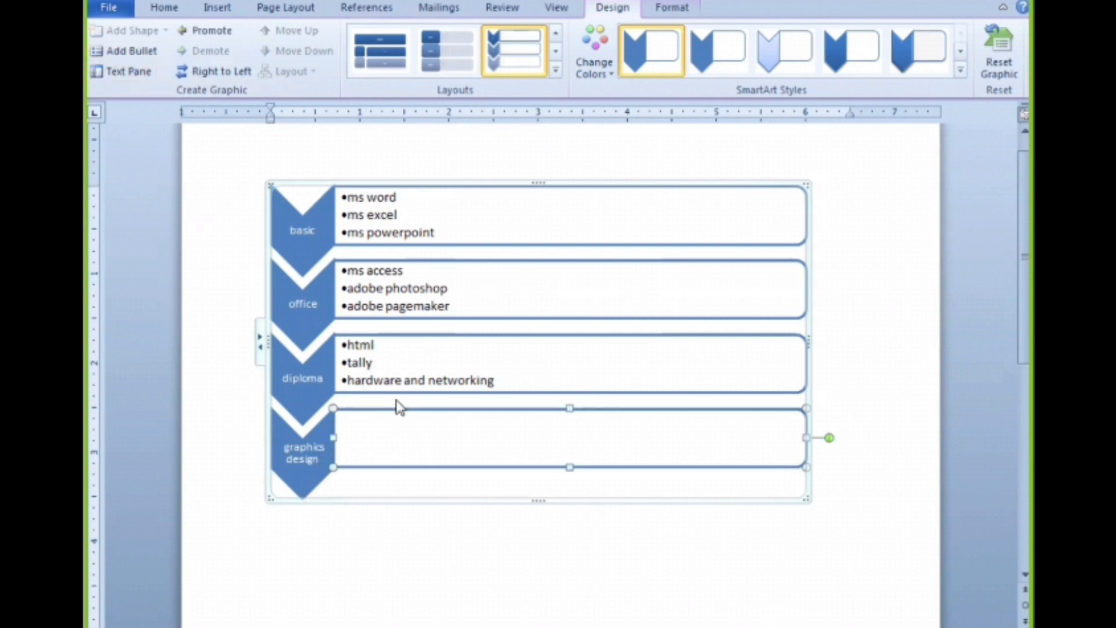
type("coreldraw")
key("Return")
type("indesign")
key("Return")
type("illustrator")
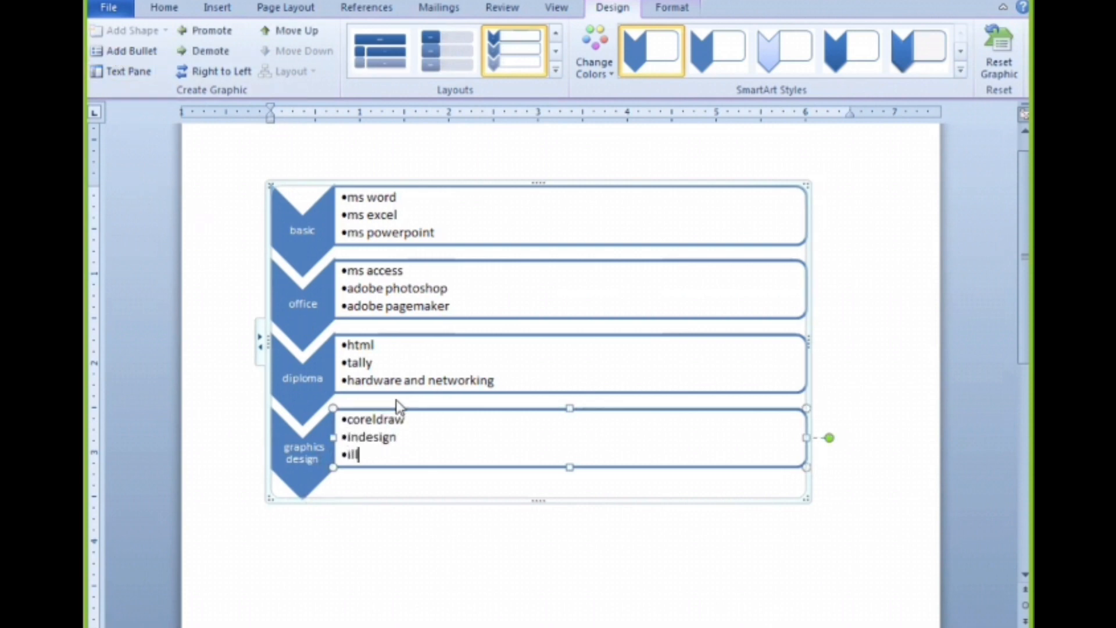
Select the whole SmartArt graphic and try the rectangular block layout and the hexagon layout on it
left_click(403, 384)
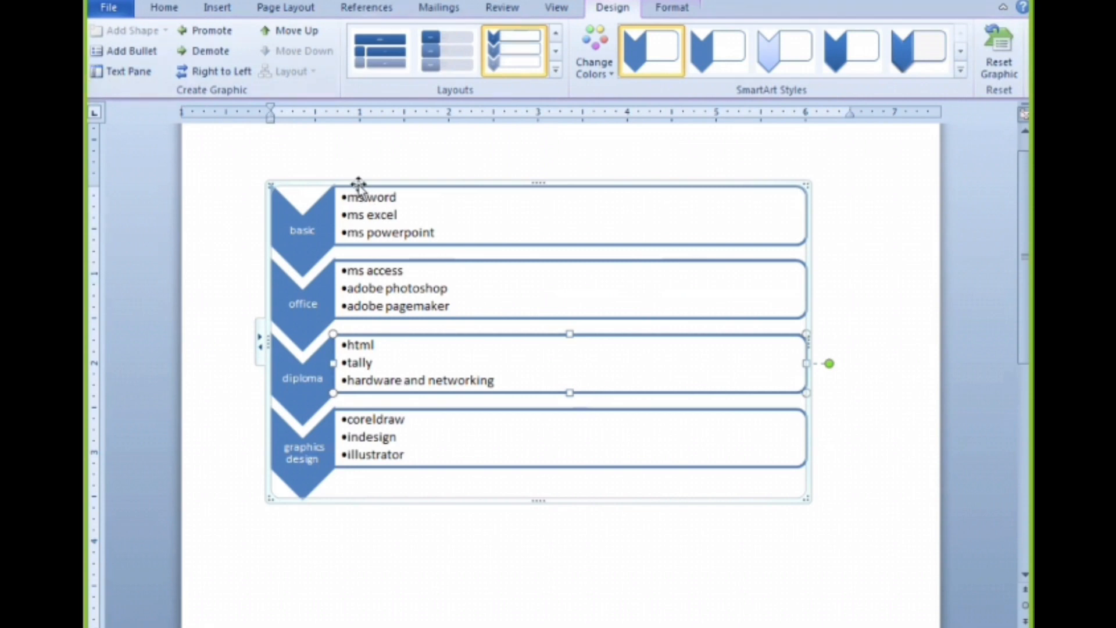
left_click(383, 187)
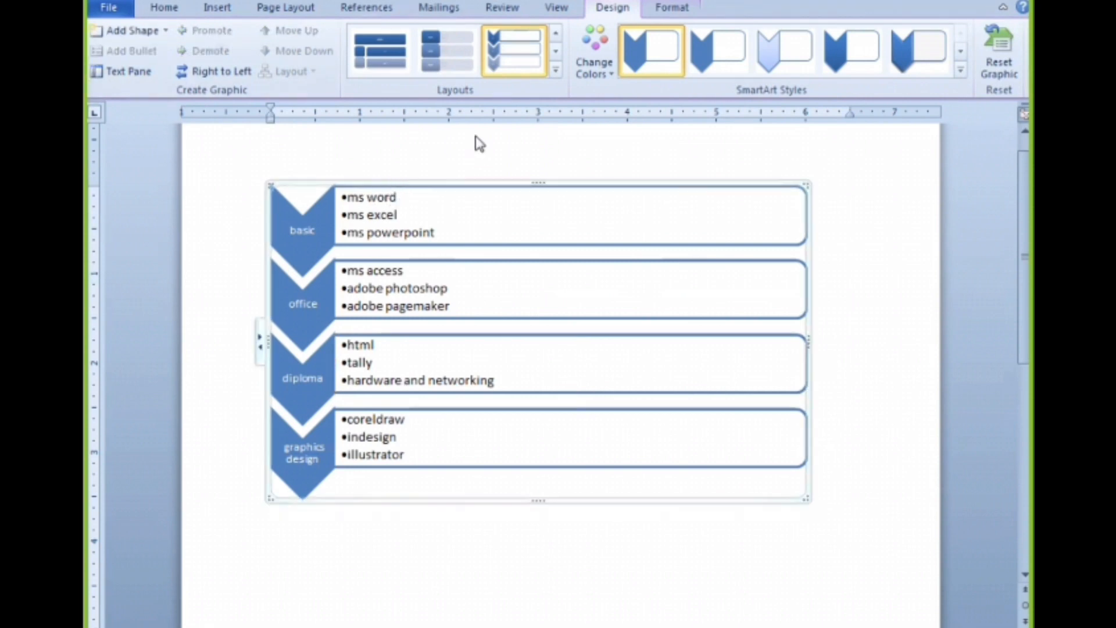
left_click(556, 77)
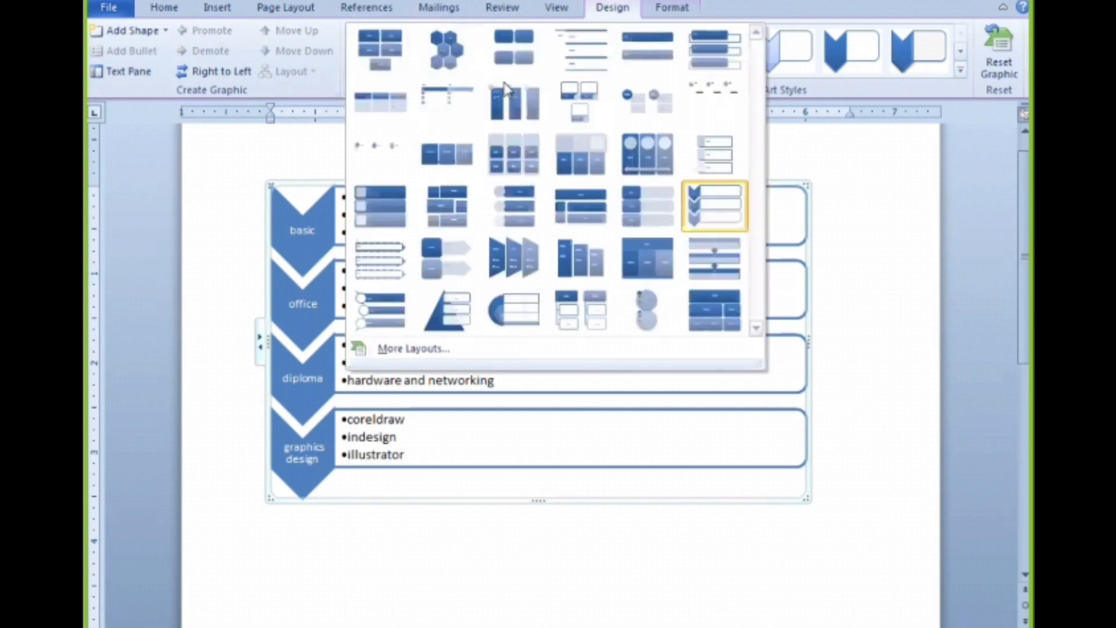
left_click(375, 74)
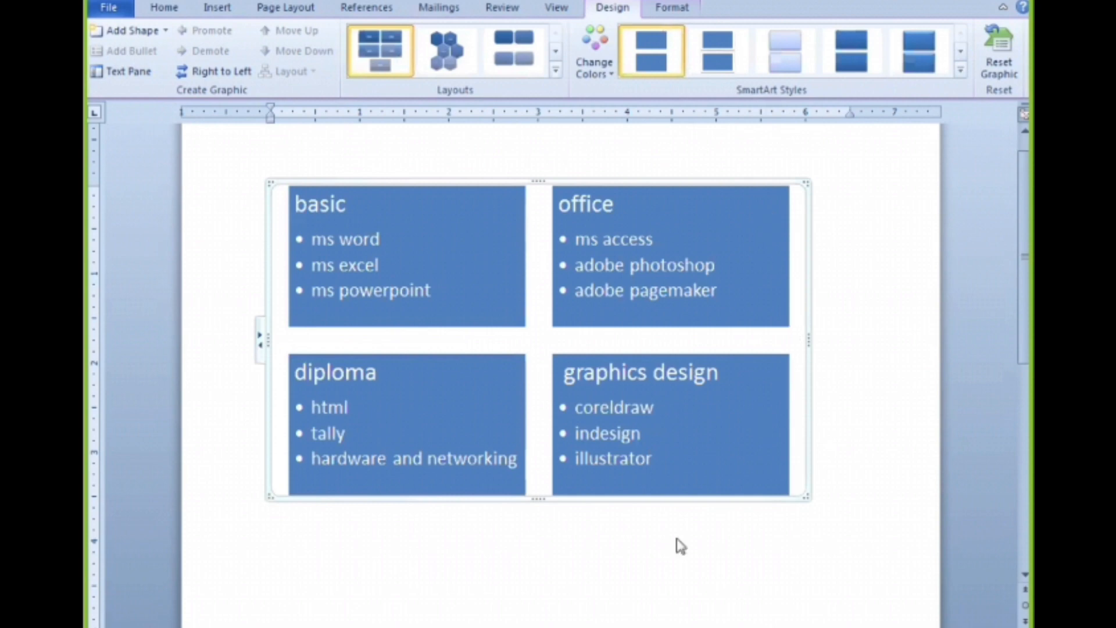
left_click(452, 68)
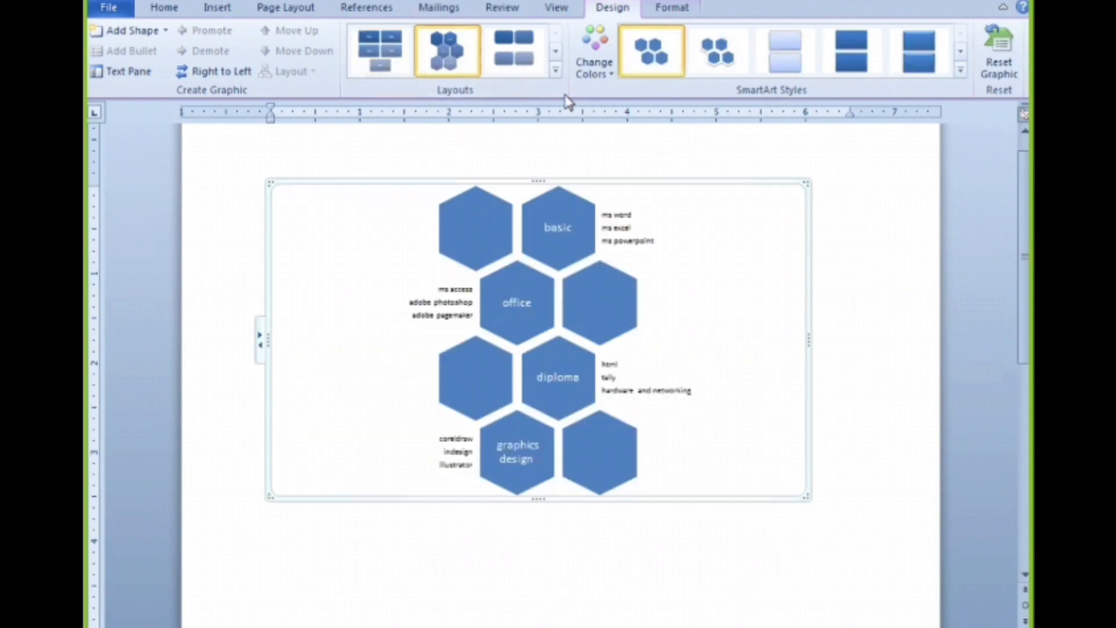
Change the SmartArt graphic's layout to the list of side-by-side trapezoid columns
left_click(557, 71)
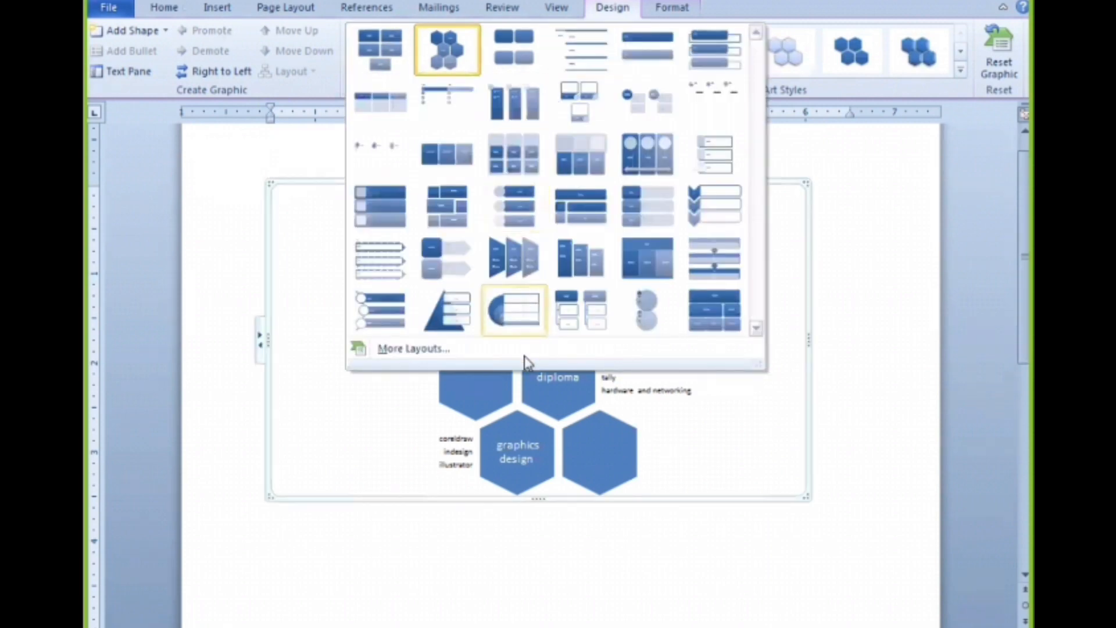
left_click(520, 283)
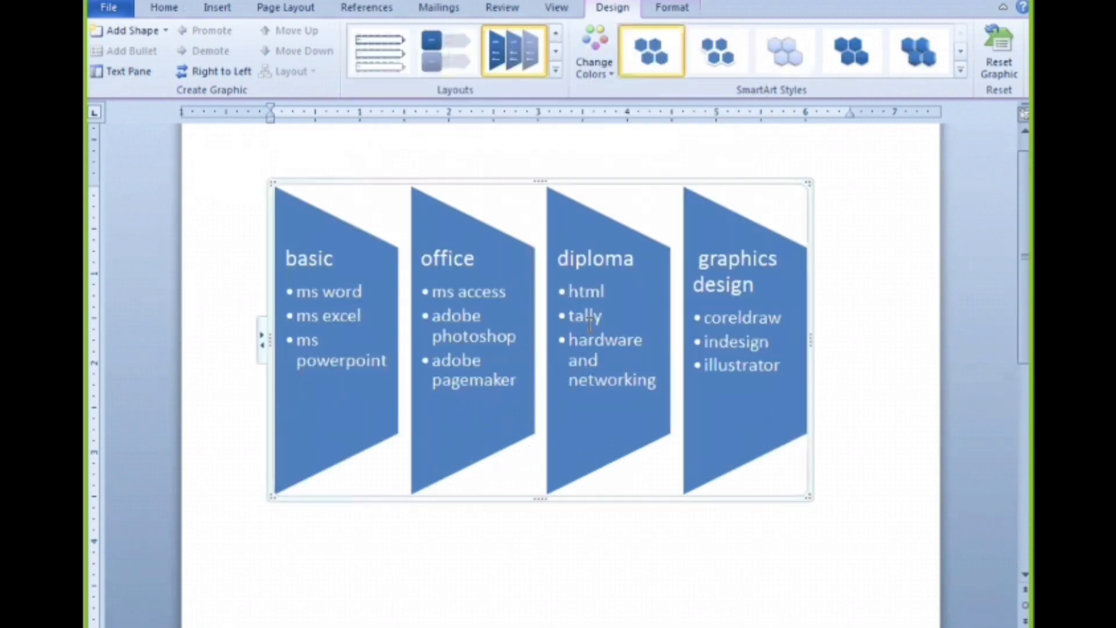
left_click(554, 70)
left_click(797, 334)
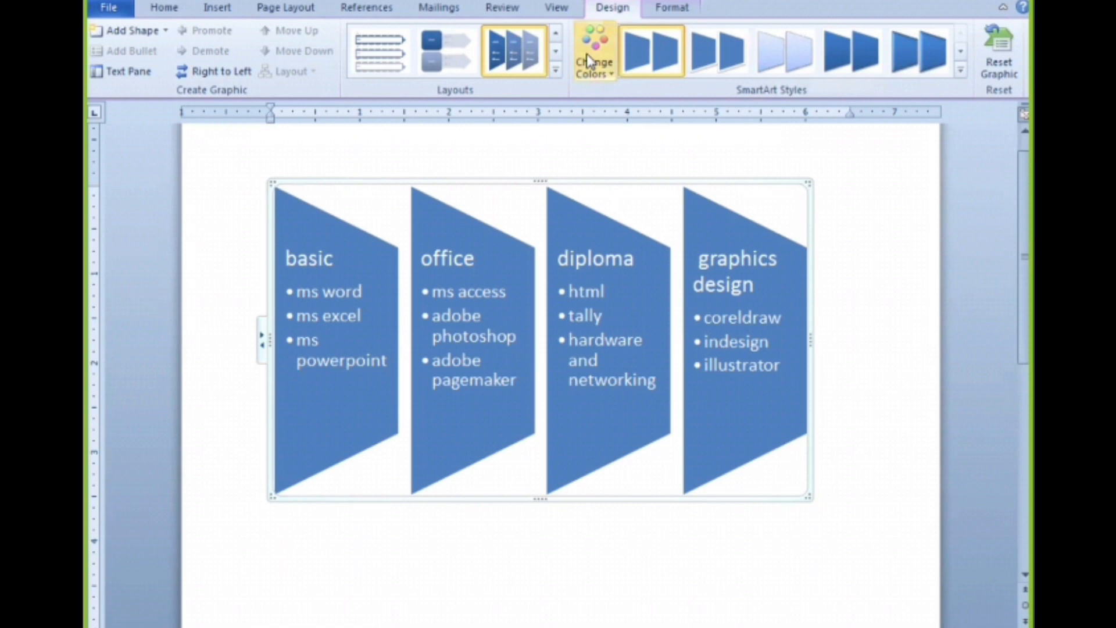
Open the choice of color variations for the SmartArt graphic
left_click(598, 64)
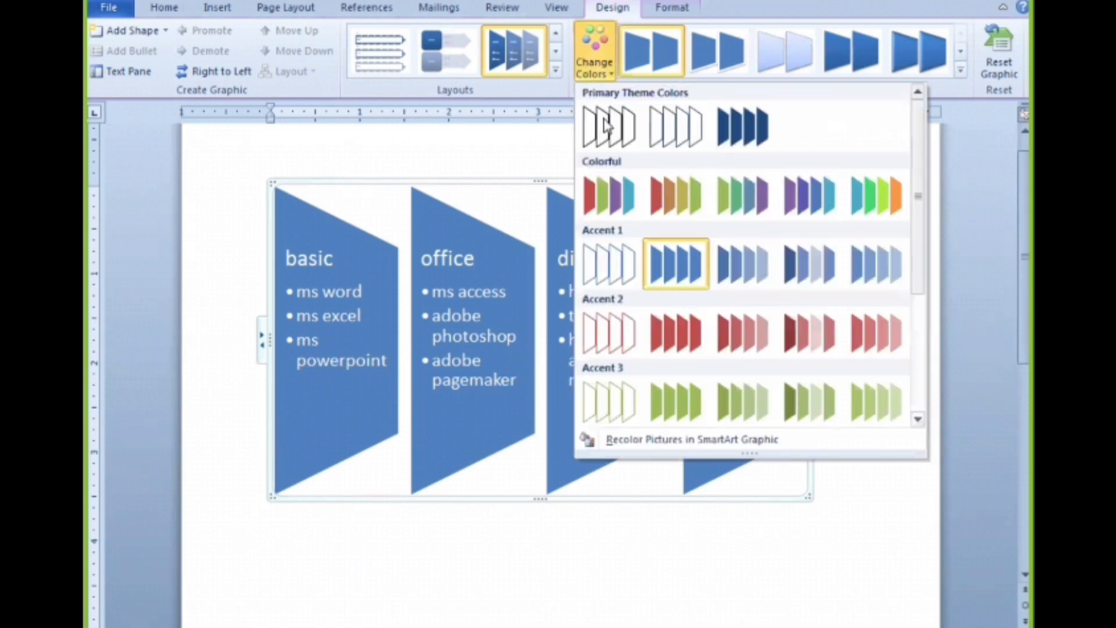